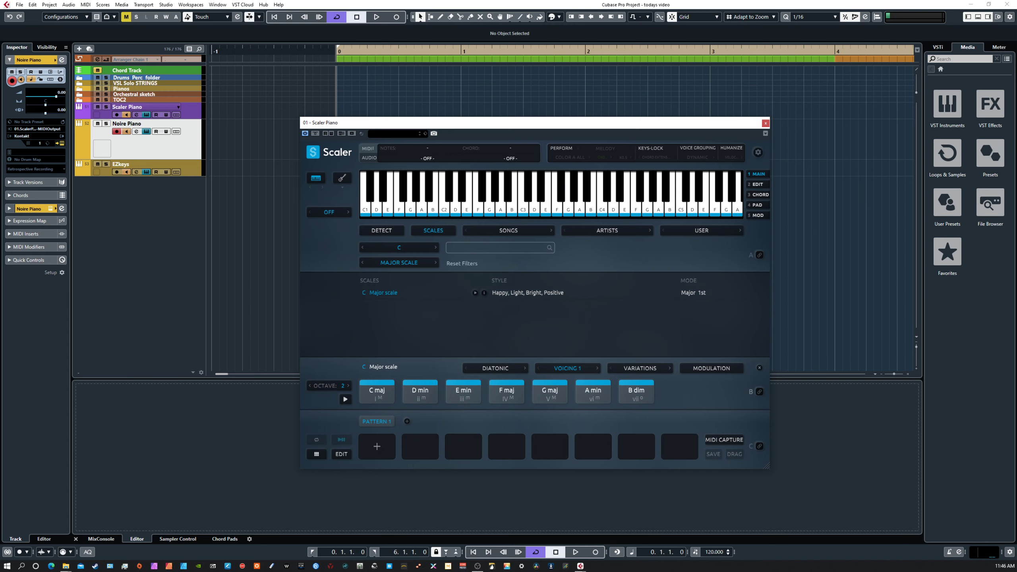
Step: Look through Scaler's list of built-in playback sounds and leave the internal sound off
left_click_drag(0, 169, 0, 164)
left_click(328, 212)
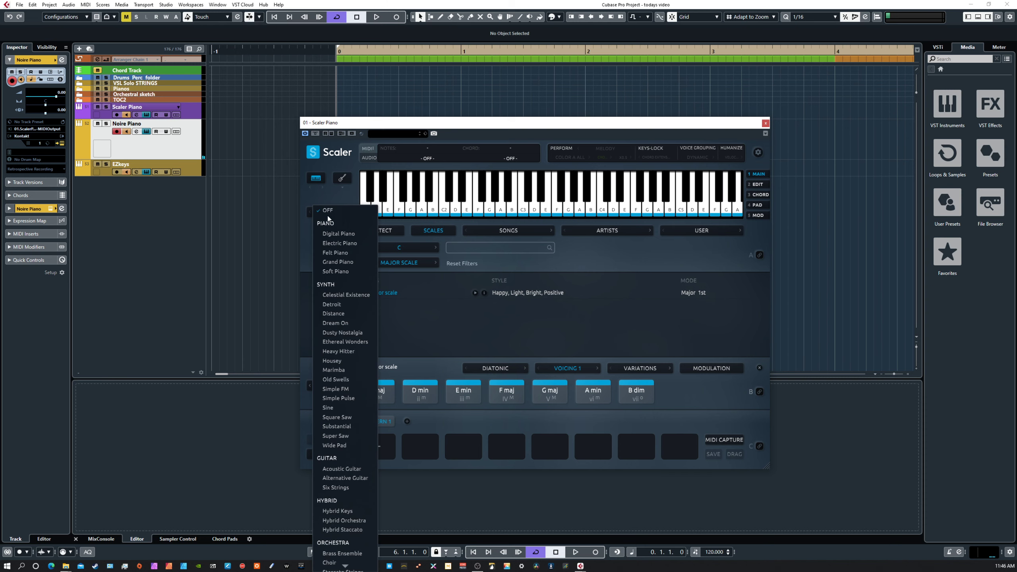
mouse_move(344, 565)
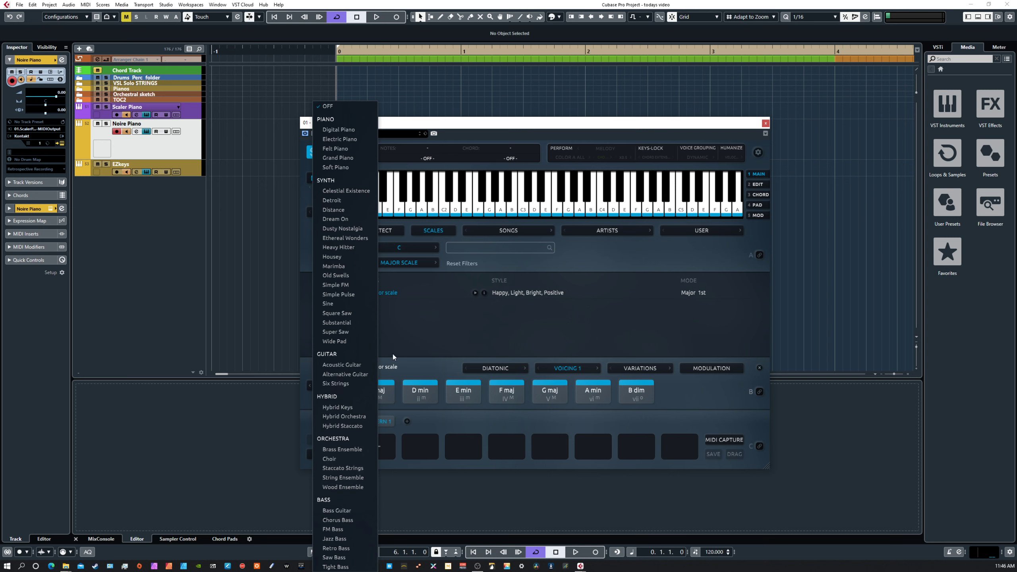
left_click(426, 332)
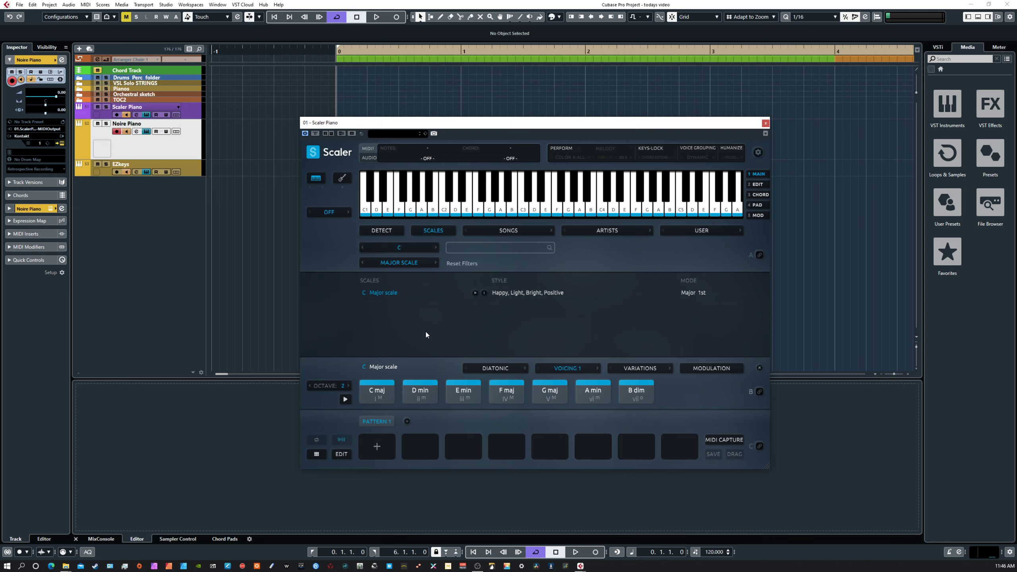
left_click(334, 212)
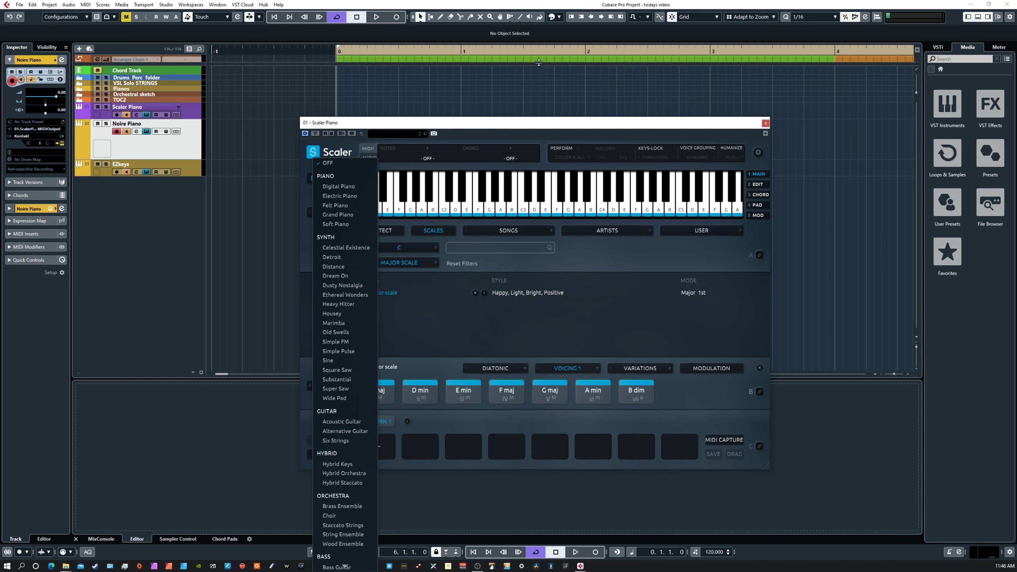
left_click(420, 323)
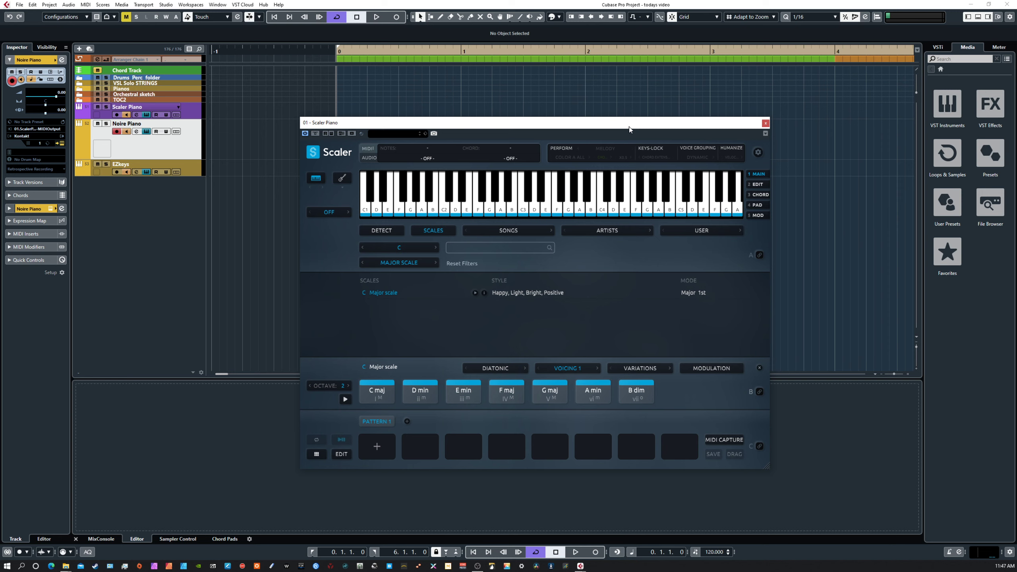
Step: Switch Scaler's audio detection on and back off
left_click_drag(628, 128, 603, 129)
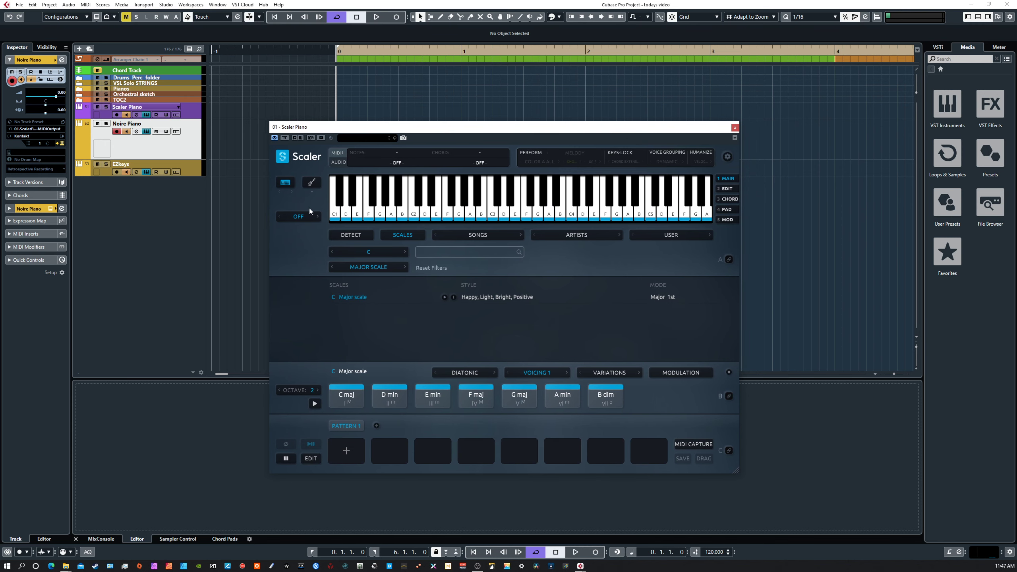
left_click(338, 162)
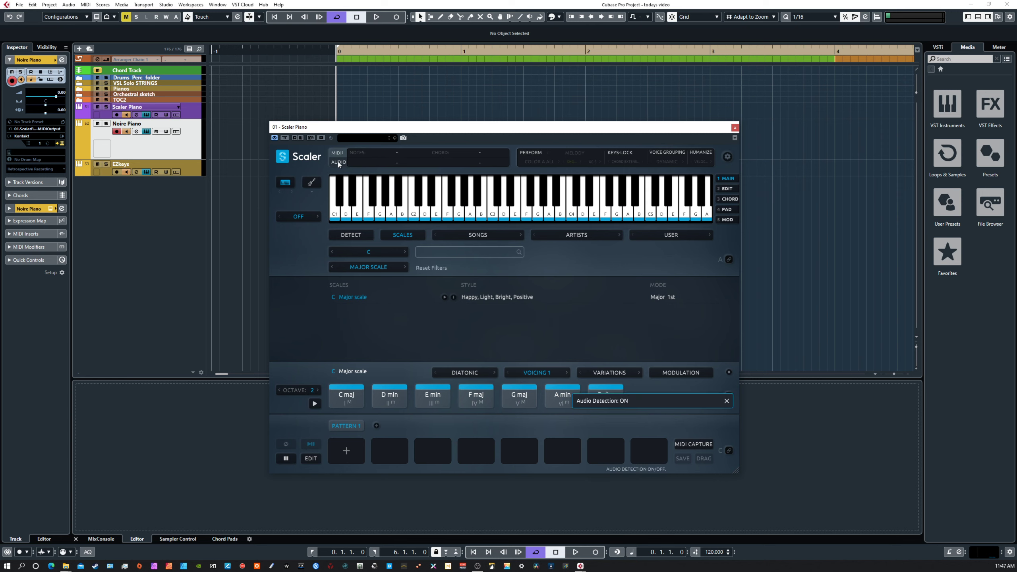
left_click(337, 162)
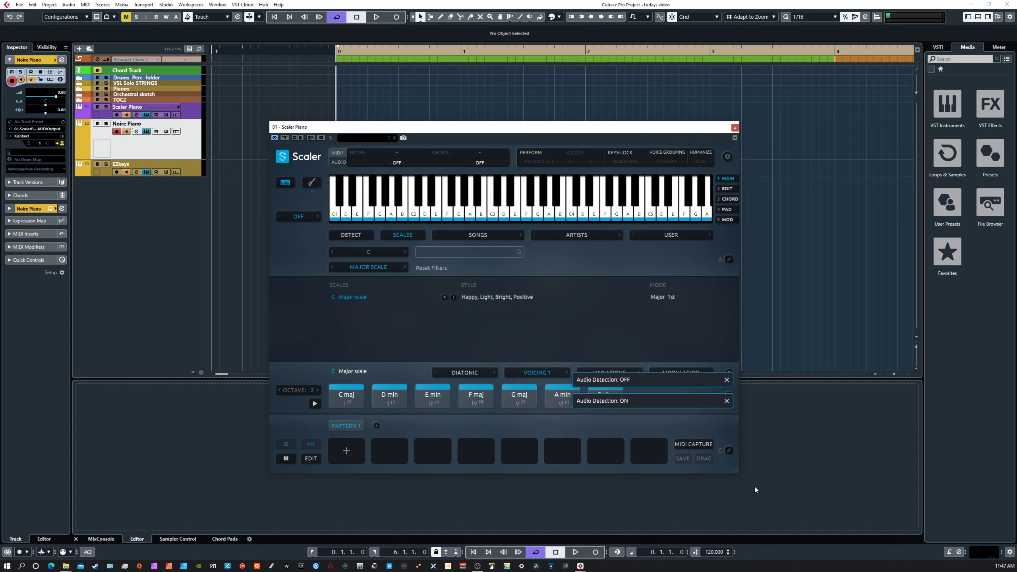
Step: Resize the Scaler plugin window to a larger size and reposition it over the project
left_click_drag(737, 473, 566, 300)
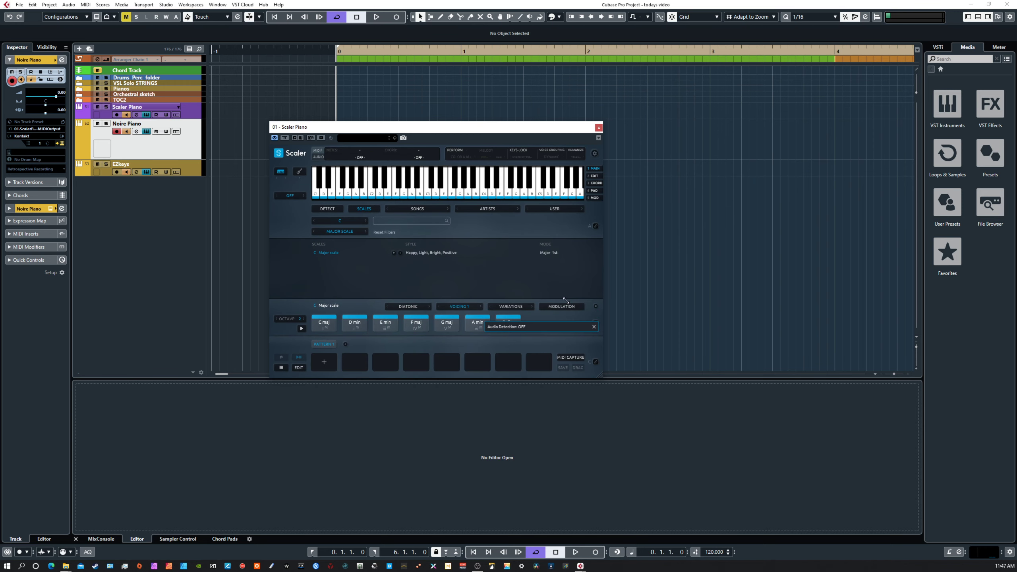
left_click_drag(433, 129, 526, 103)
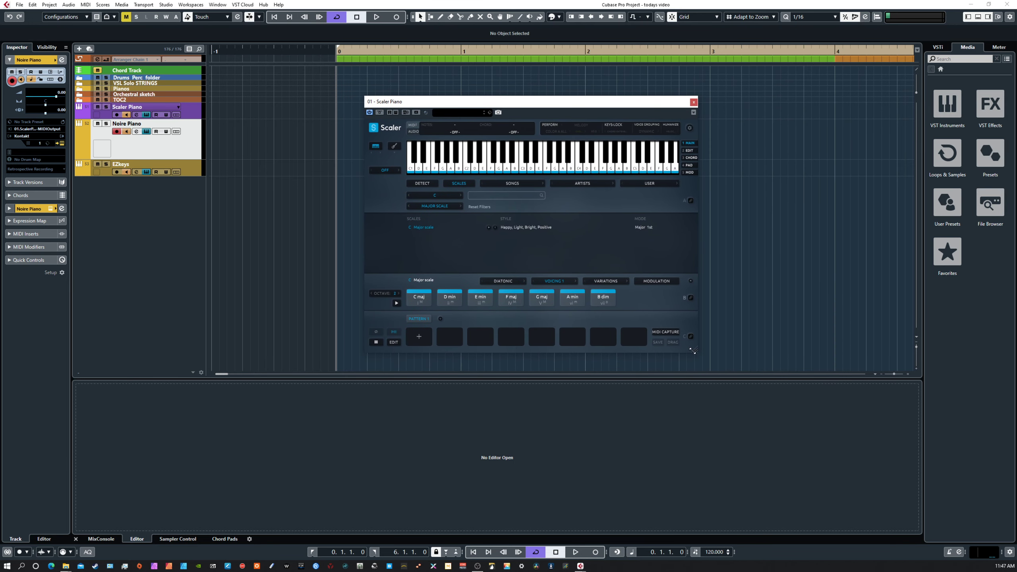
left_click_drag(693, 349, 878, 478)
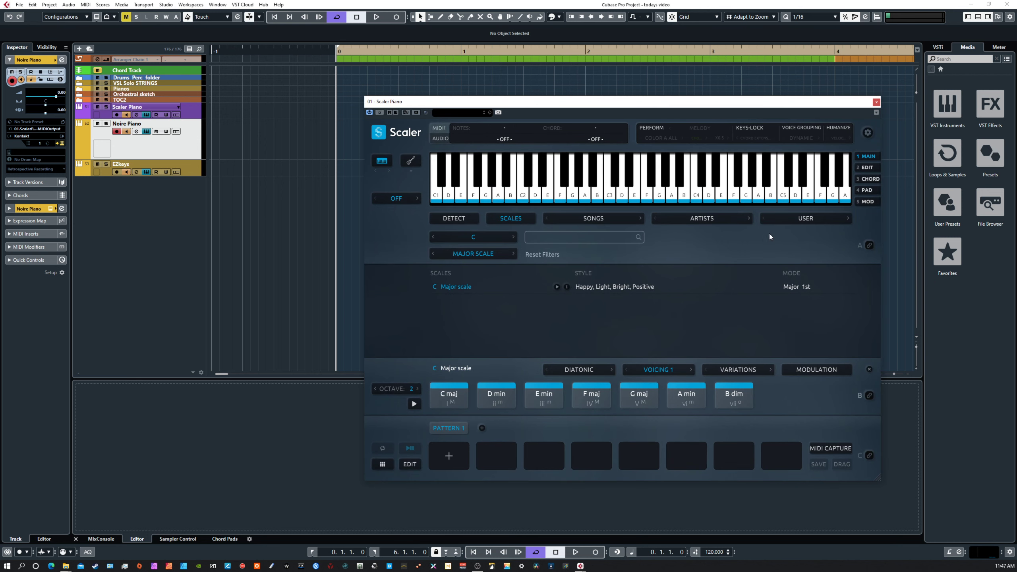
Step: Try chord durations of 1/2 beat and 4 beats in Scaler's playback settings, and restore the duration to 2 beats
left_click(867, 132)
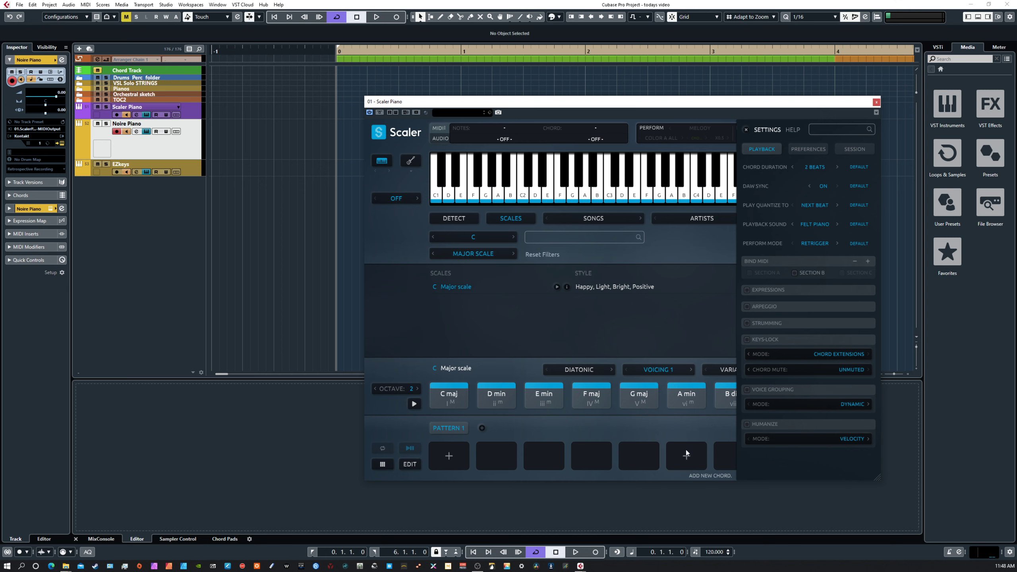
left_click(816, 166)
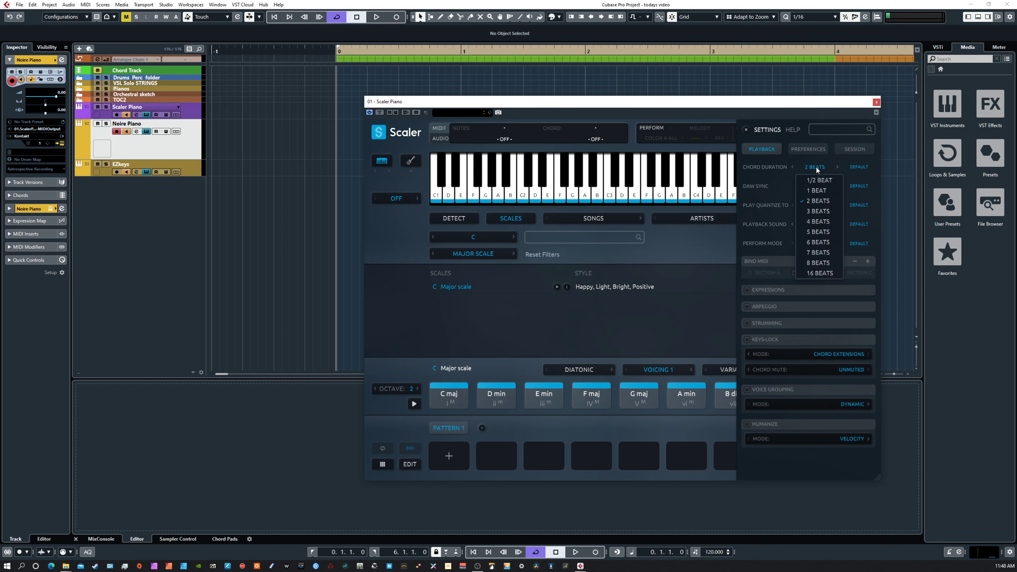
left_click(818, 183)
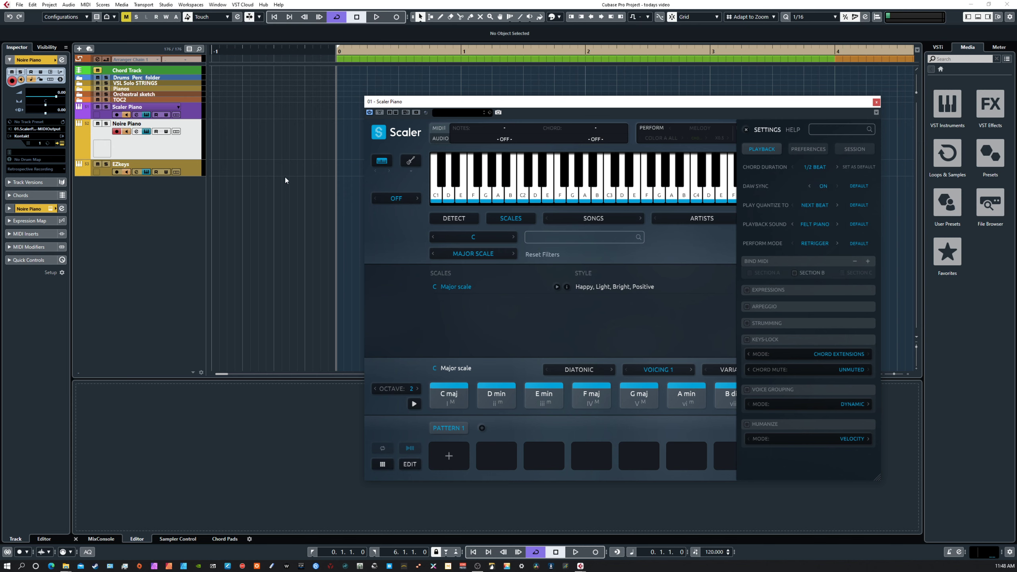
left_click(815, 167)
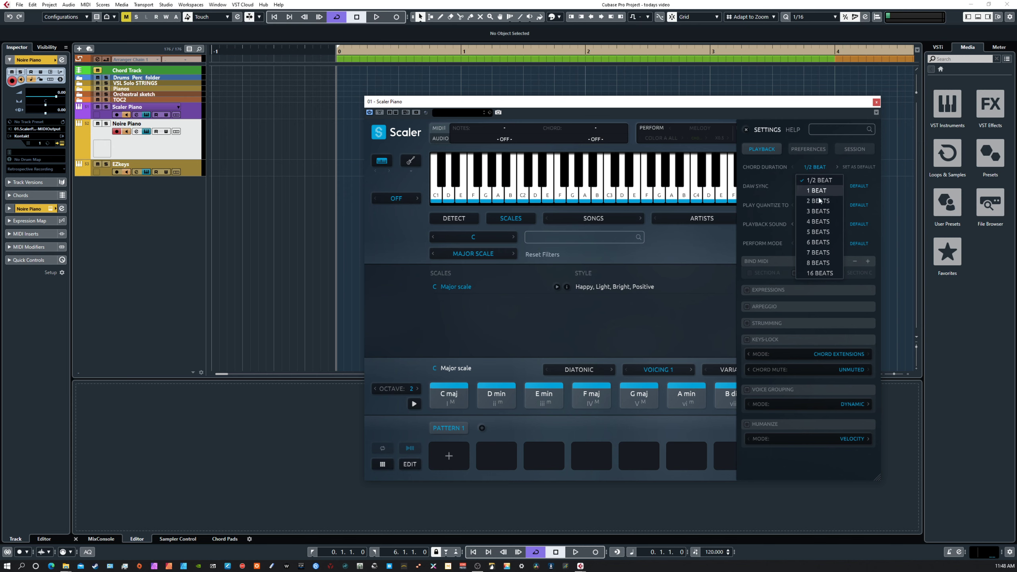
left_click(817, 223)
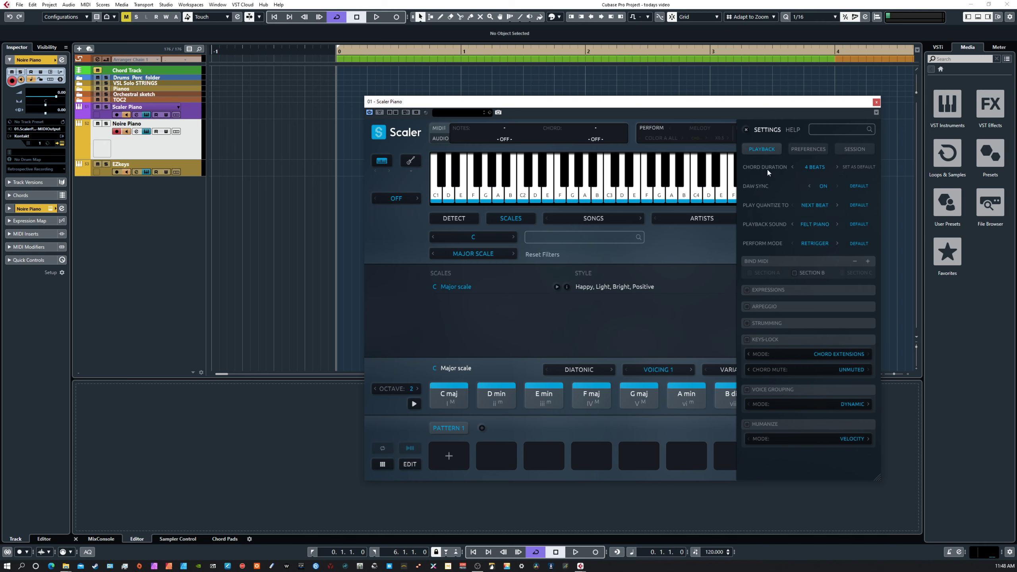
left_click(496, 398)
left_click(816, 168)
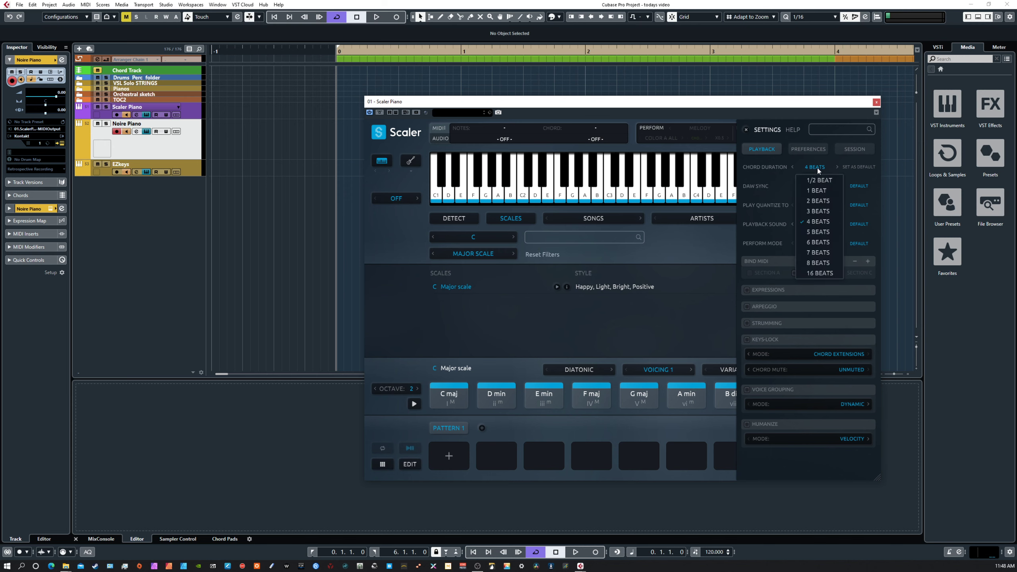
left_click(815, 201)
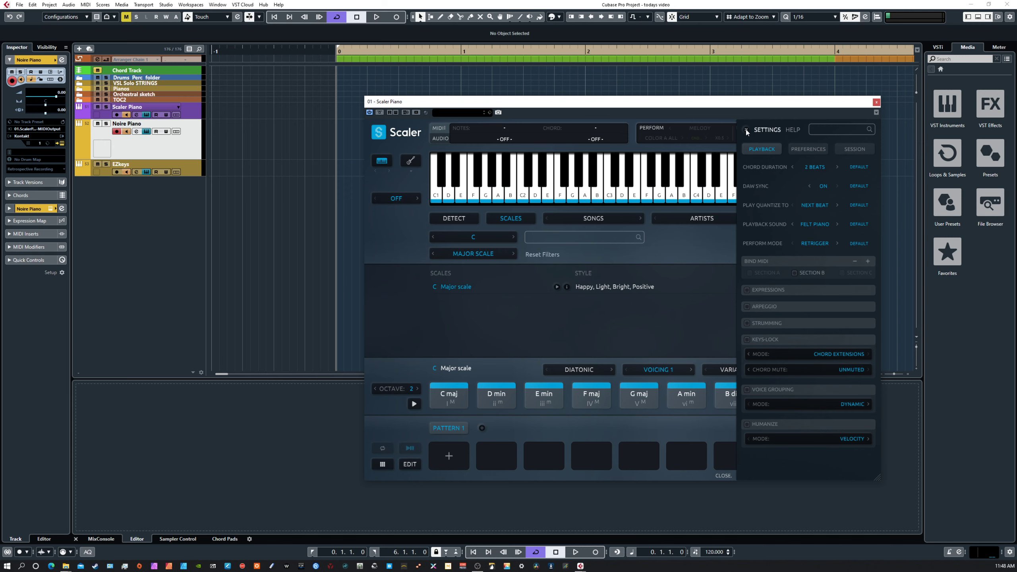
Step: View the synchronization options in Scaler's session settings and close them without syncing
left_click(850, 152)
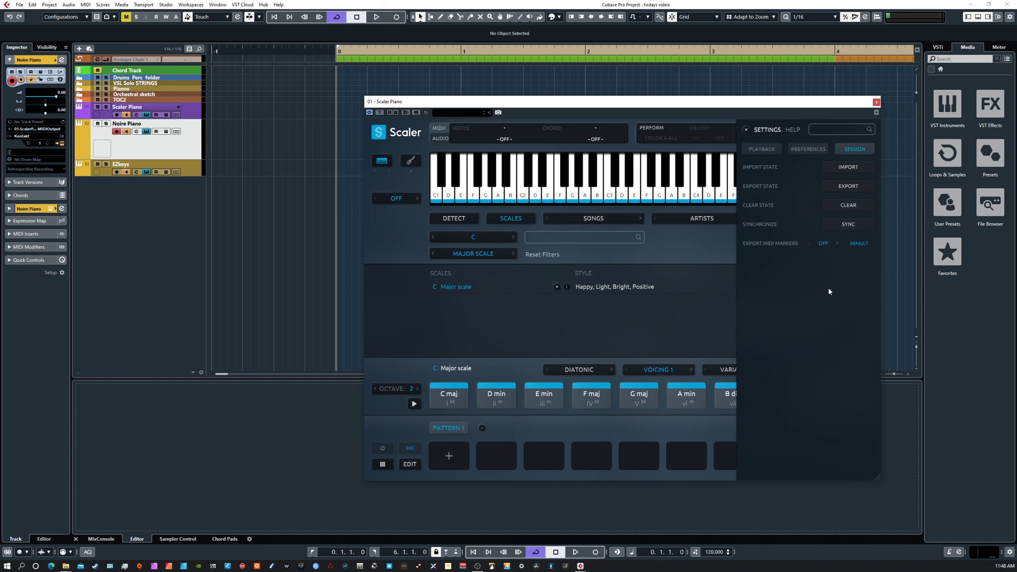
left_click(848, 224)
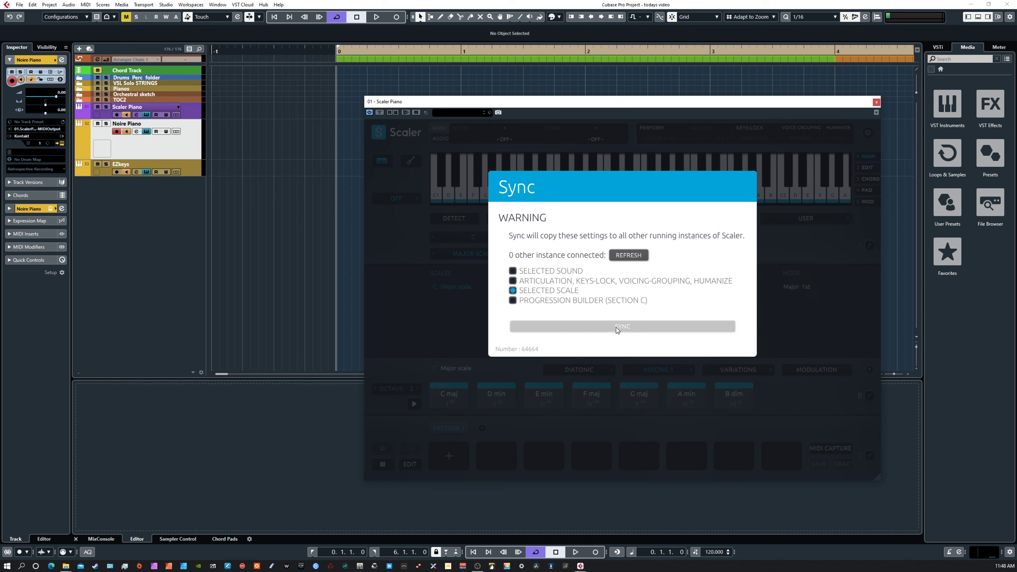
left_click(398, 208)
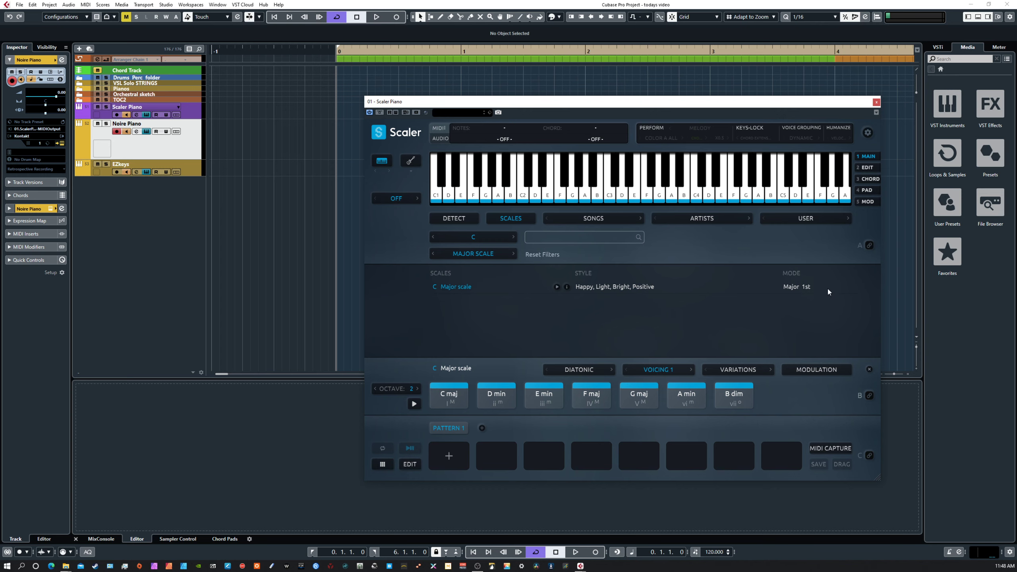
Step: Inspect the Noire Piano track's Kontakt instrument in its full and compact views, and close its window
left_click_drag(584, 105, 512, 111)
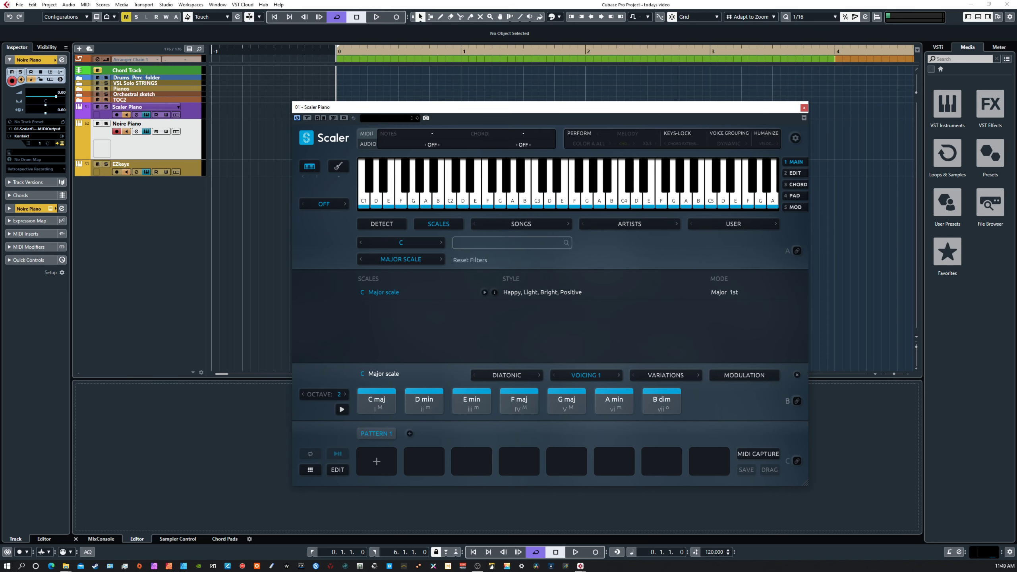
left_click_drag(234, 172, 403, 107)
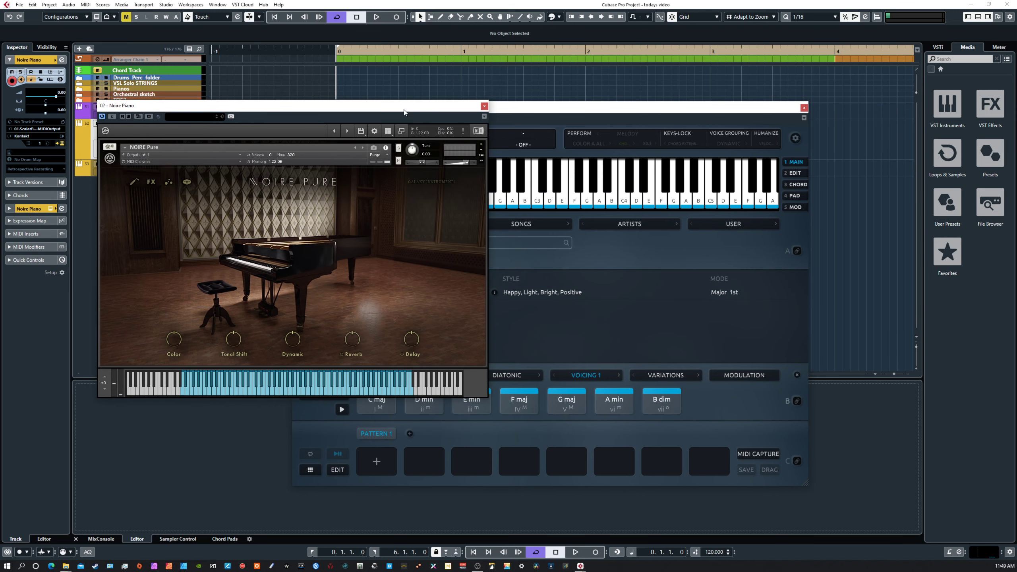
left_click(402, 133)
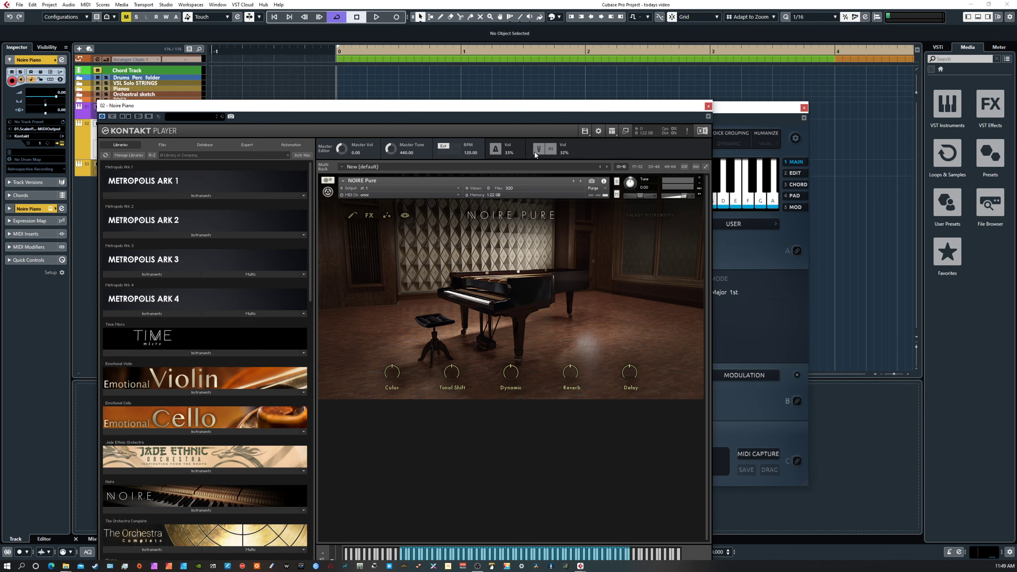
left_click(624, 132)
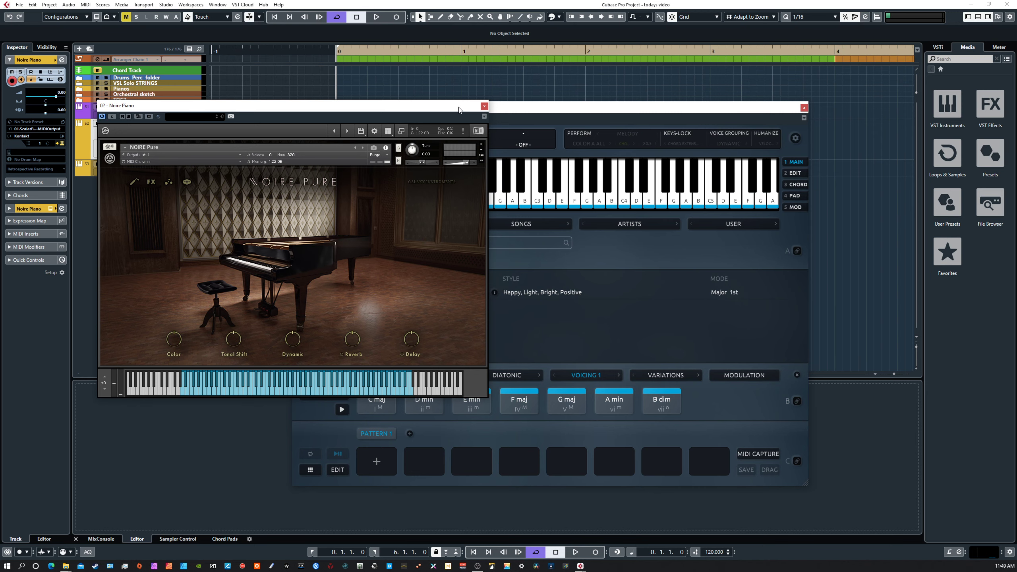
left_click(484, 106)
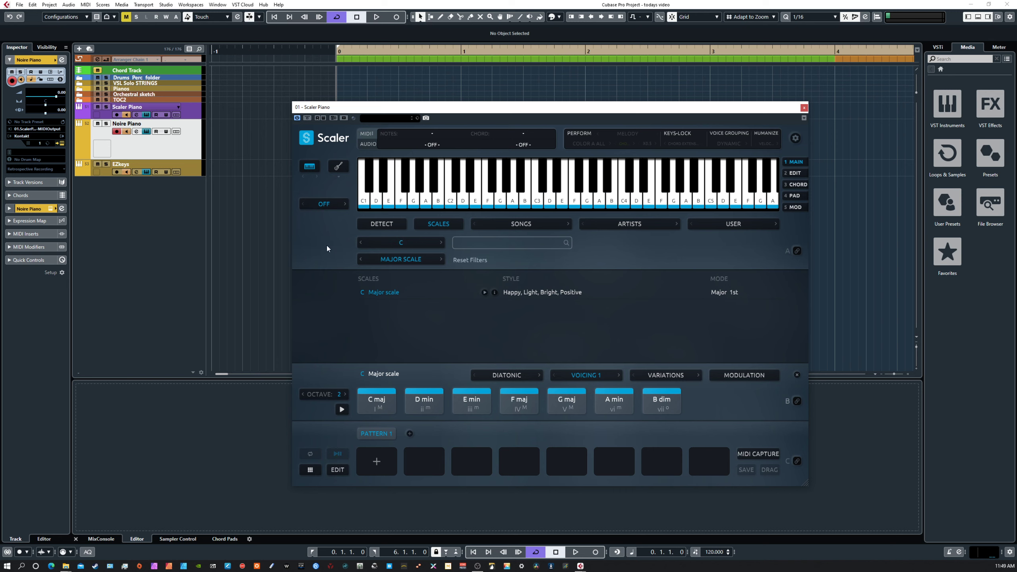
left_click(796, 139)
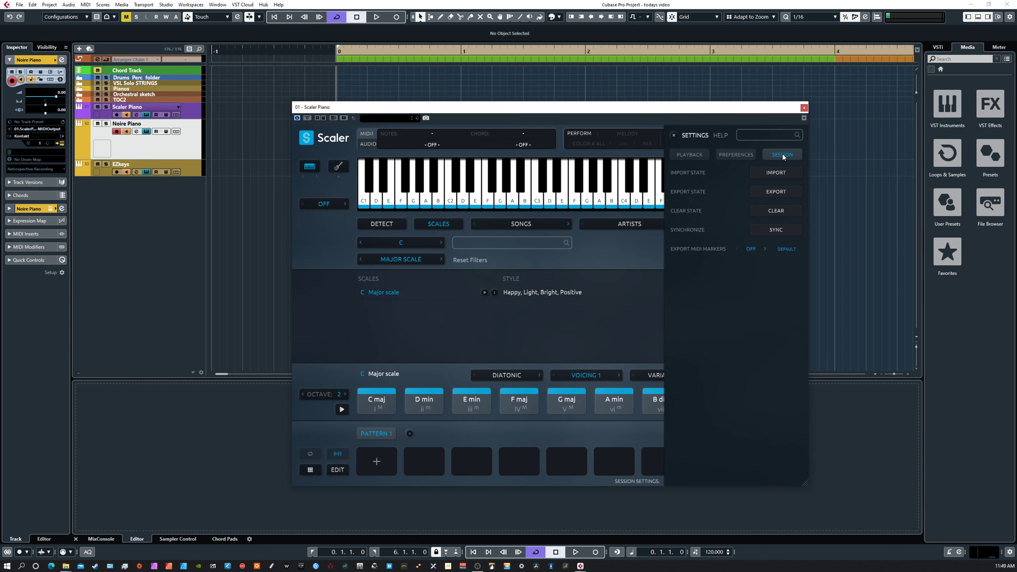
left_click(672, 137)
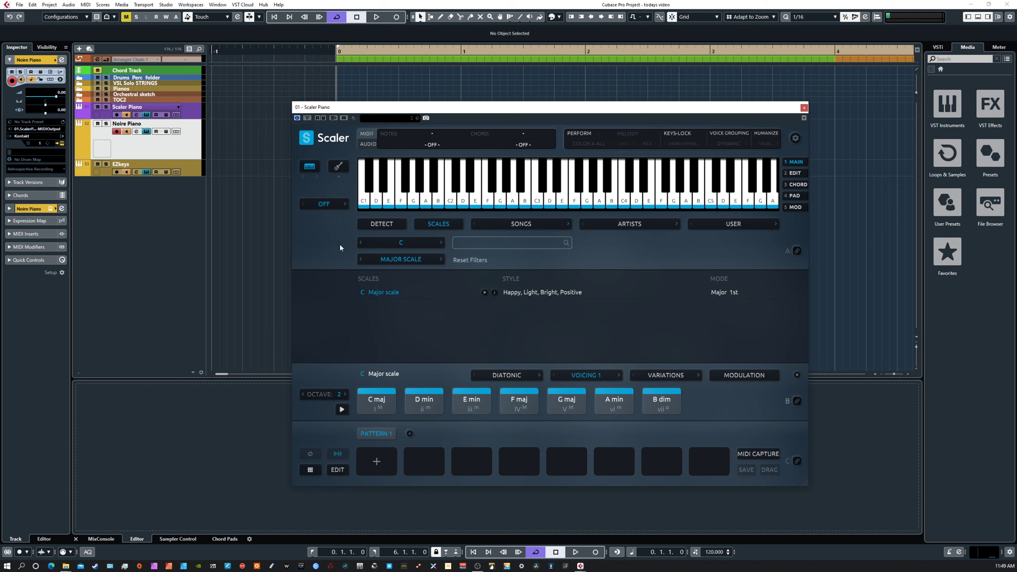
Step: Choose D as the root note in Scaler and load the D major scale
left_click(390, 243)
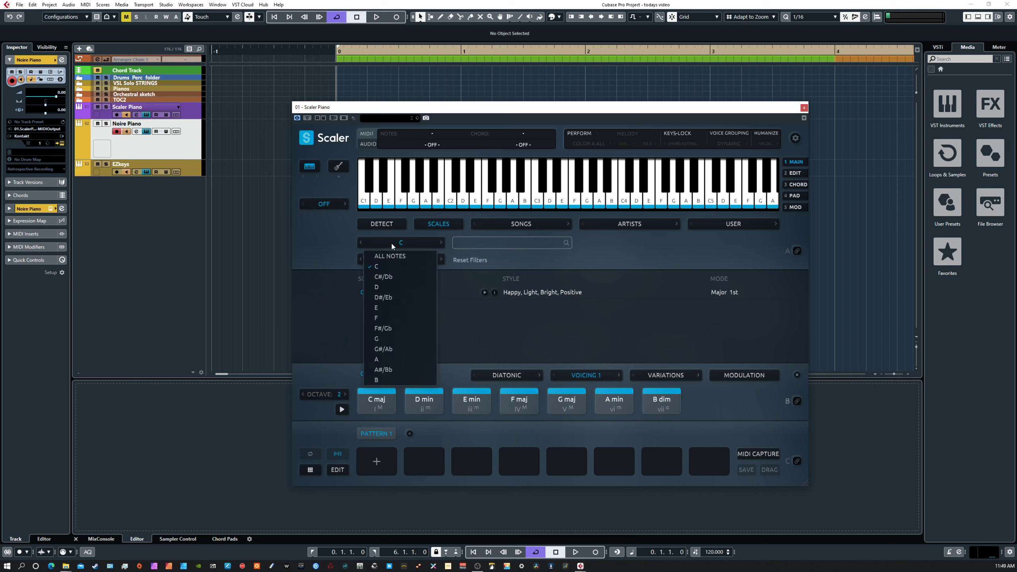
left_click(390, 288)
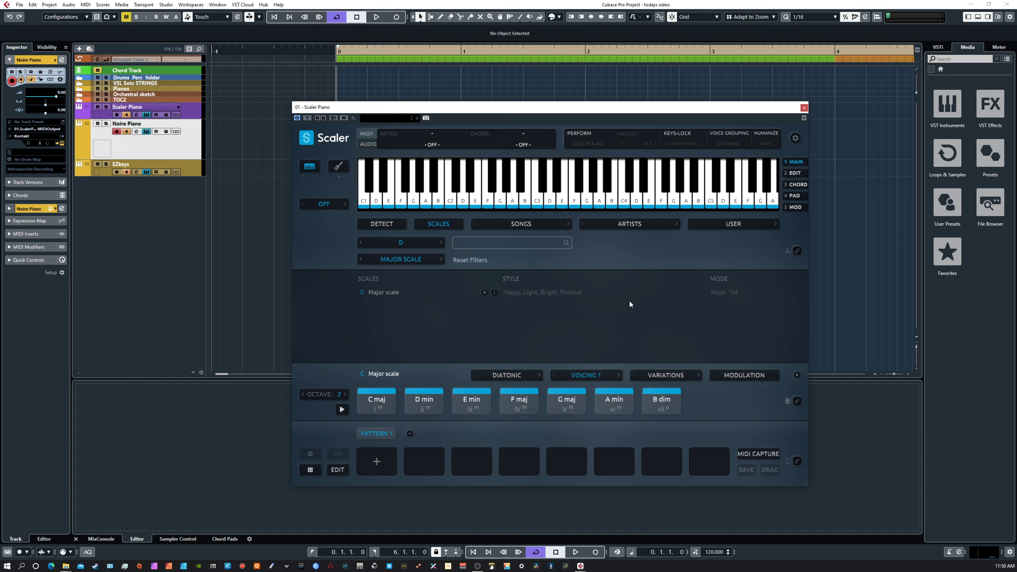
left_click(384, 292)
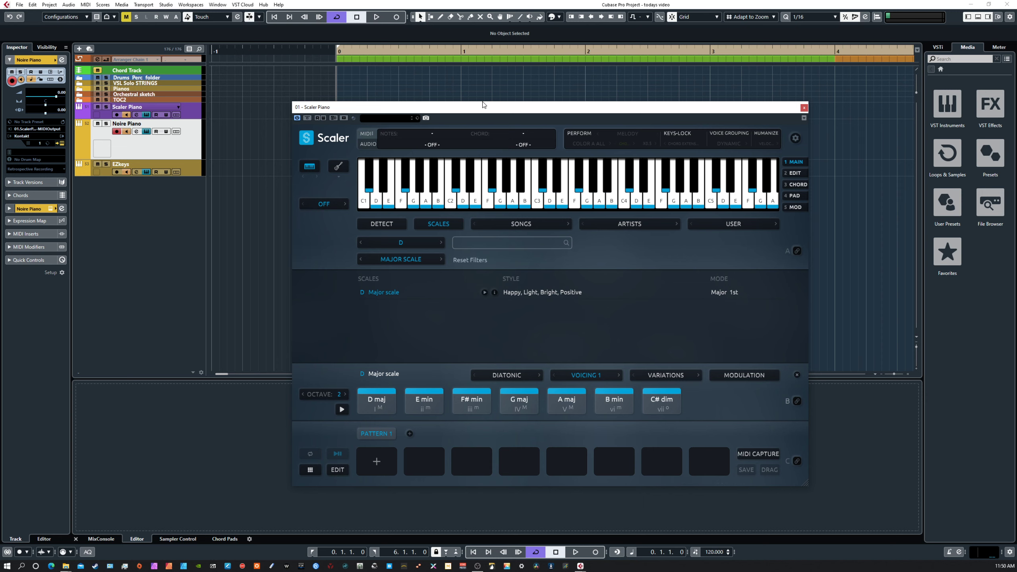
Step: Enable Keys-Lock in Scaler and set its mode to Chord Notes
left_click_drag(481, 103, 494, 106)
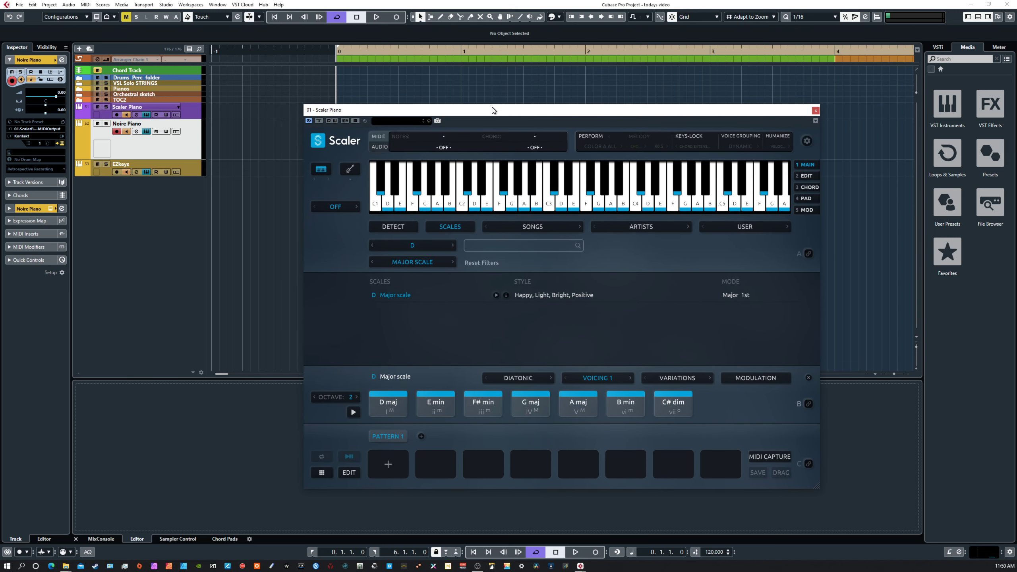
left_click(398, 209)
left_click(693, 138)
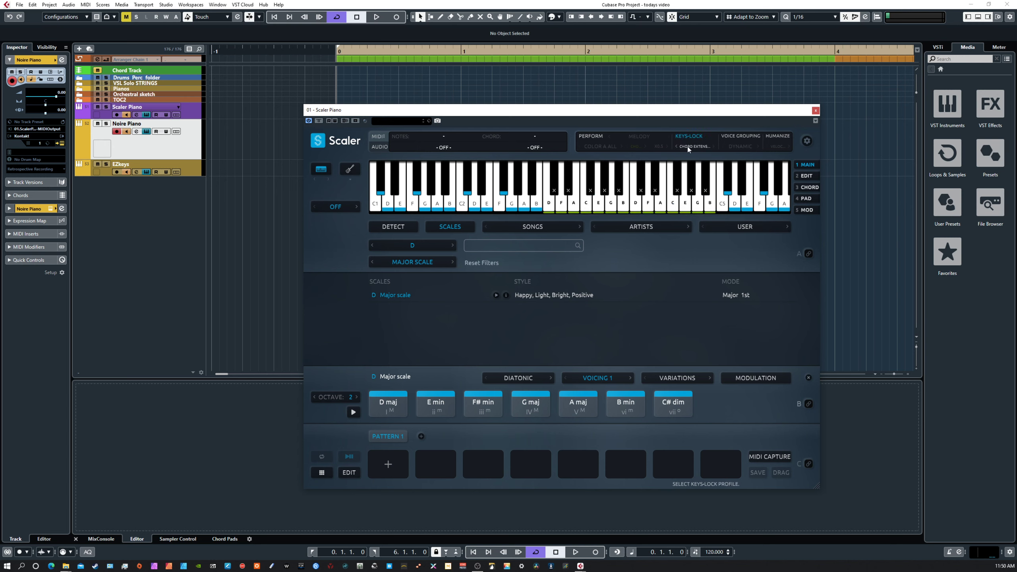
left_click(687, 146)
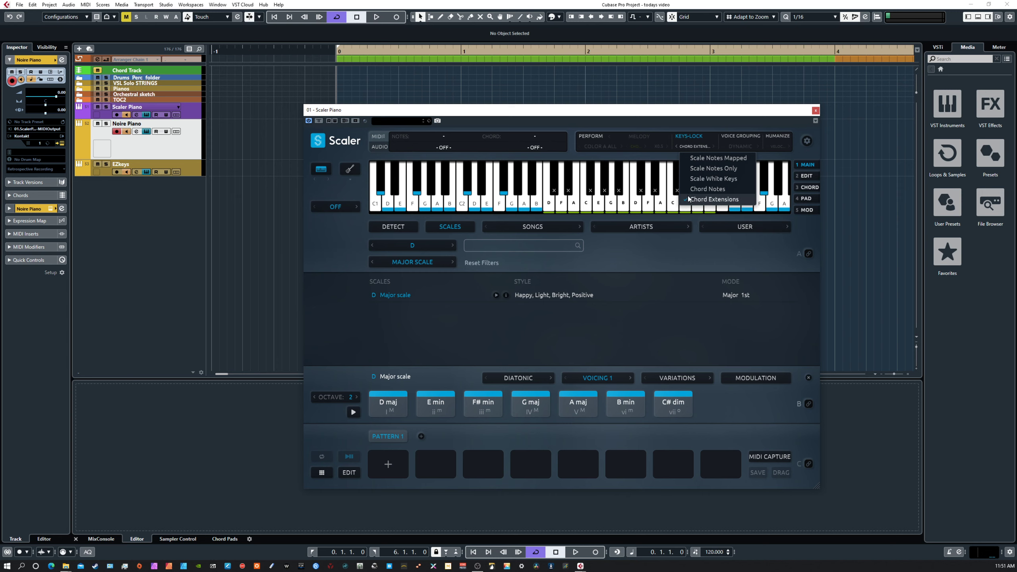
left_click(705, 190)
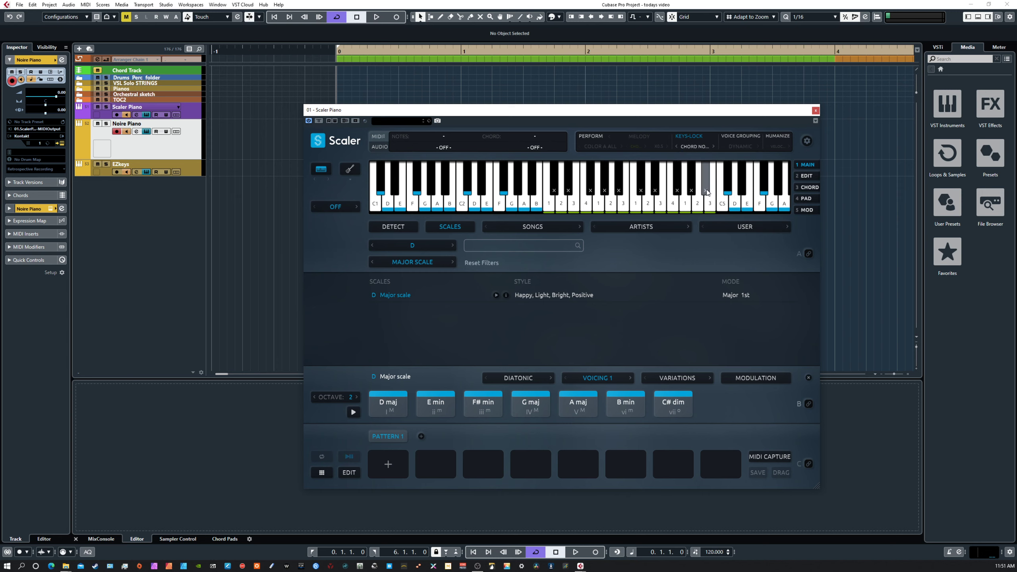
Step: Try Keys-Lock in Scale Notes Only mode, and set its mode to Chord Extensions
left_click(694, 146)
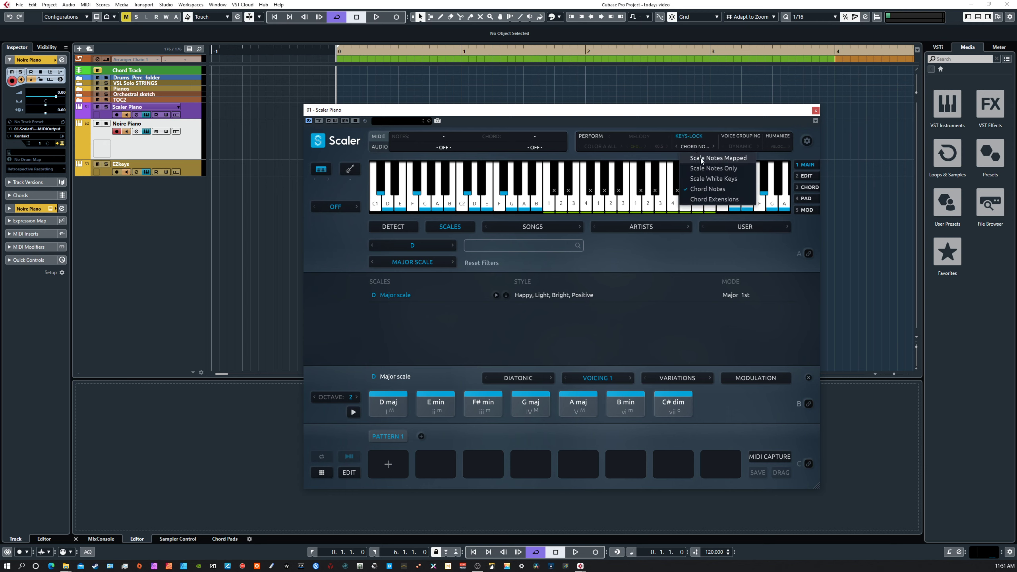
left_click(706, 169)
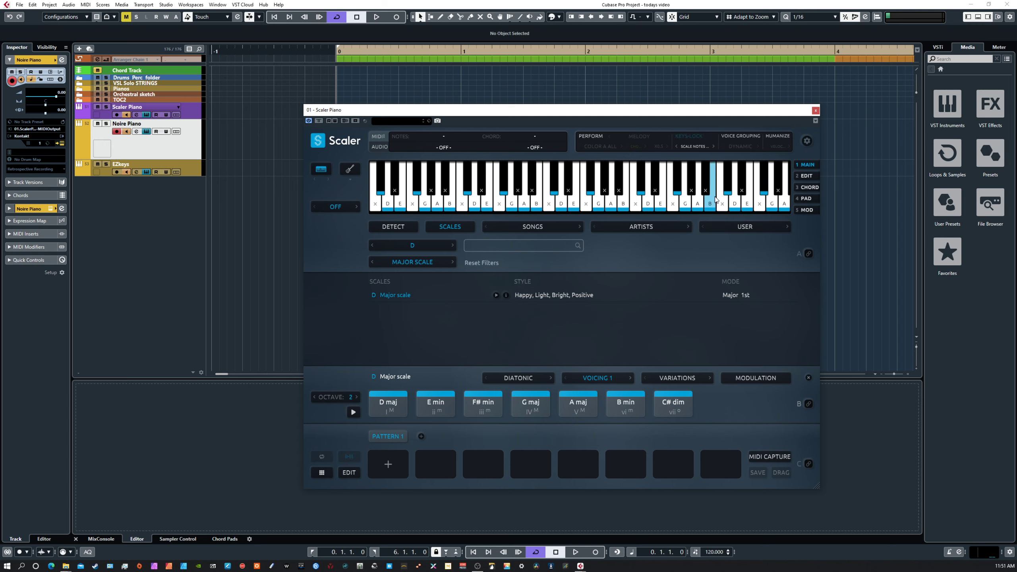
left_click(690, 138)
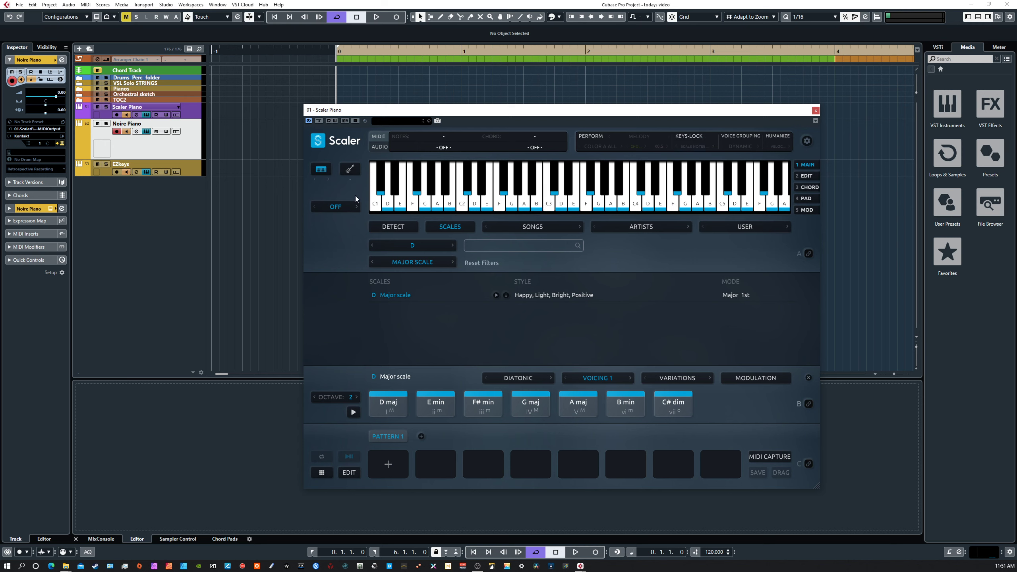
left_click(691, 136)
left_click(689, 147)
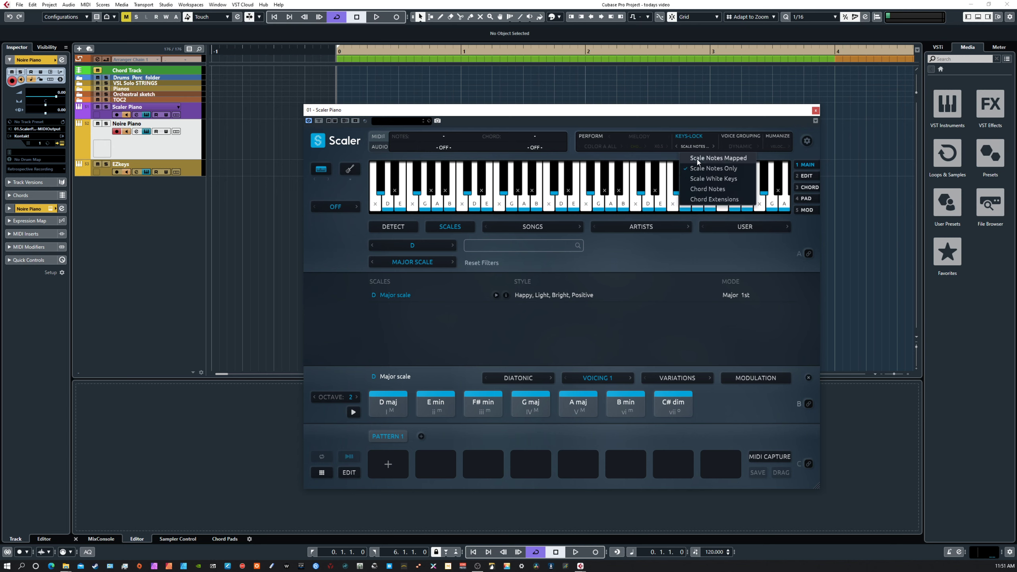
left_click(700, 199)
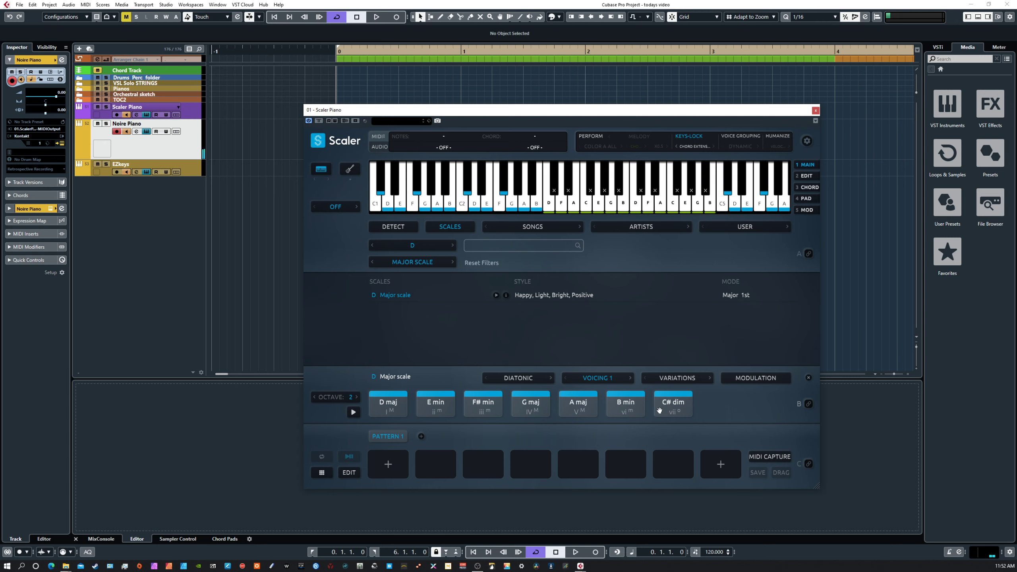
Step: Add all seven D major scale chords to Pattern 1 and enable MIDI binding for the pattern section C
mouse_move(711, 411)
left_mouse_down()
mouse_move(392, 400)
mouse_move(388, 464)
left_mouse_up()
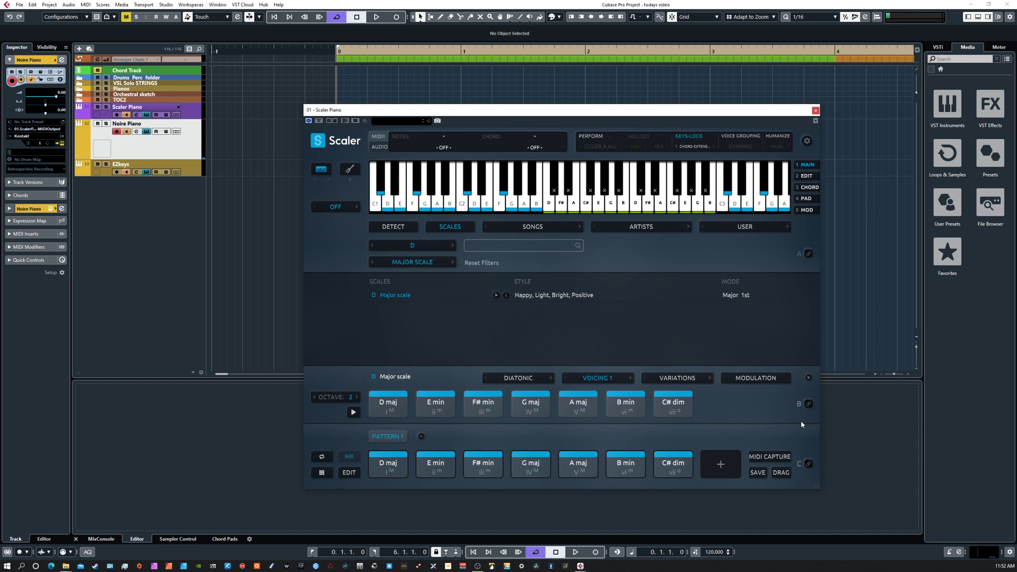
left_click(807, 464)
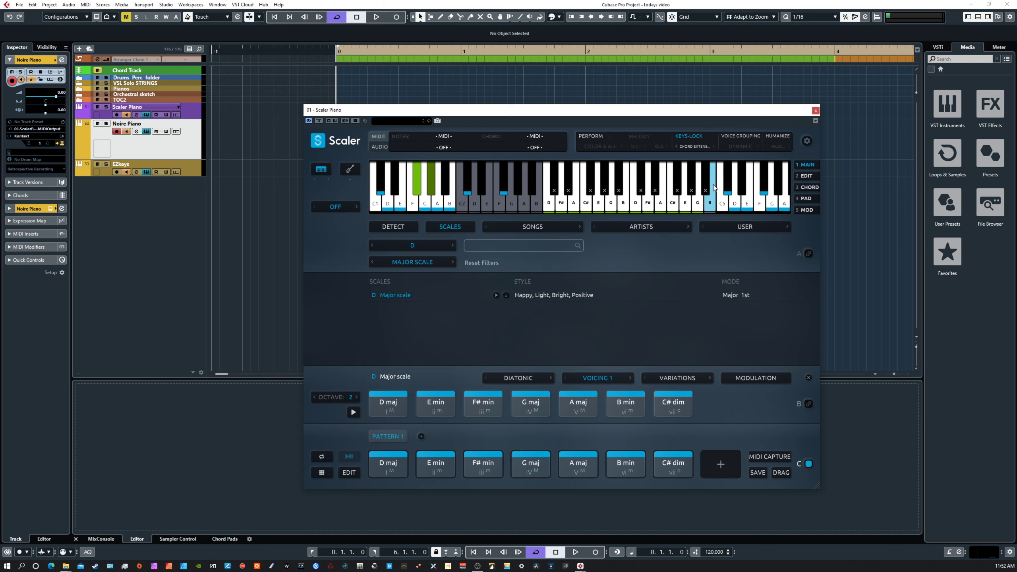
left_click(695, 146)
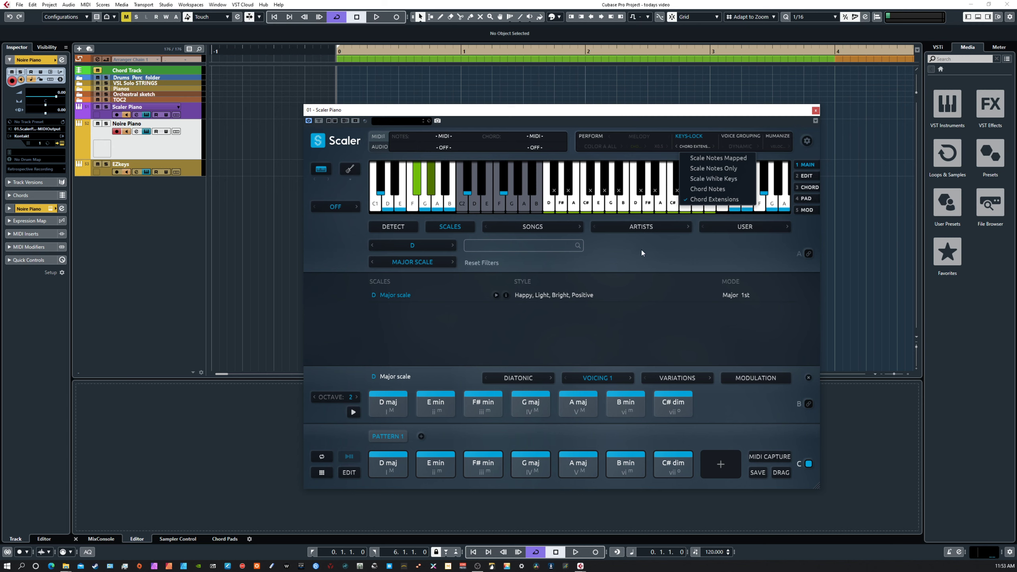
left_click(636, 258)
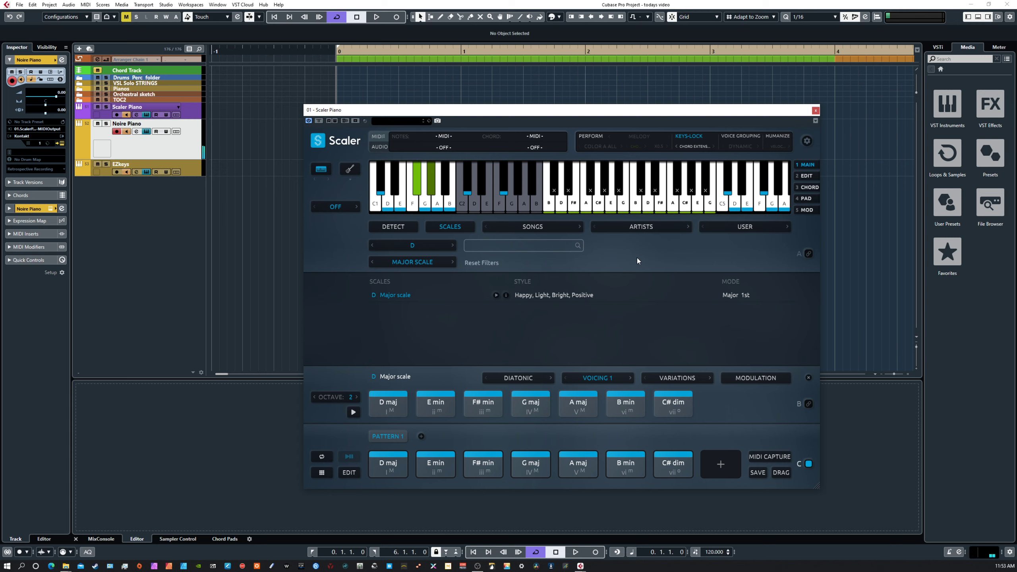
left_click(613, 214)
Step: Enable Perform in Scaler, browse its Colors, Motifs and Riffs, and switch the playback type to Performances
left_click(588, 136)
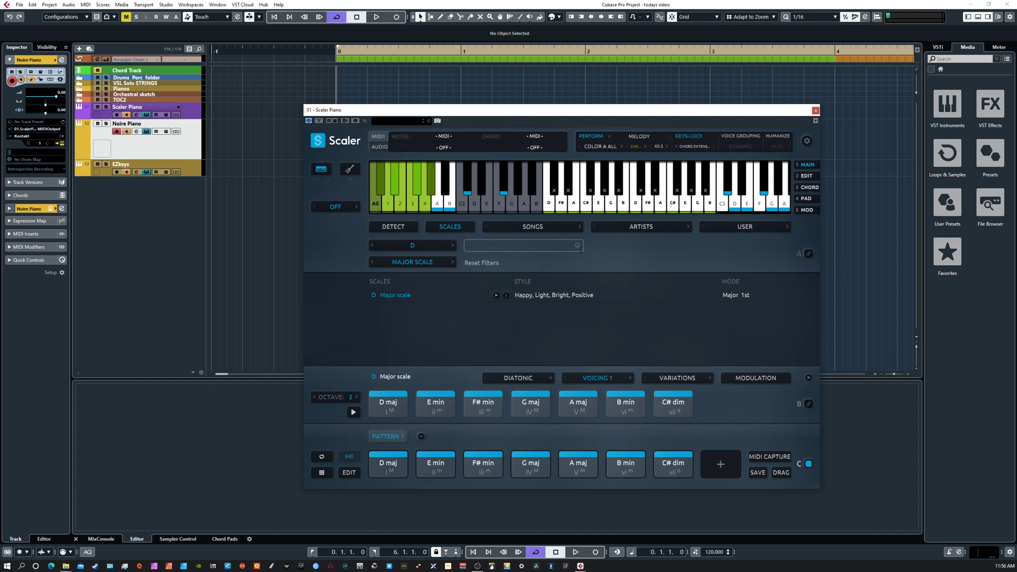
left_click(600, 147)
mouse_move(602, 148)
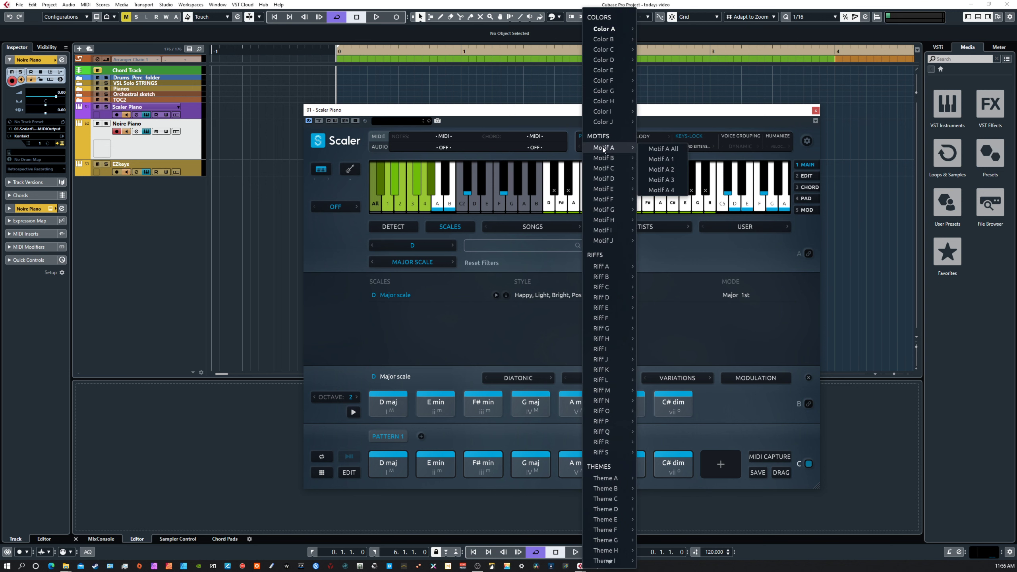
left_click(643, 137)
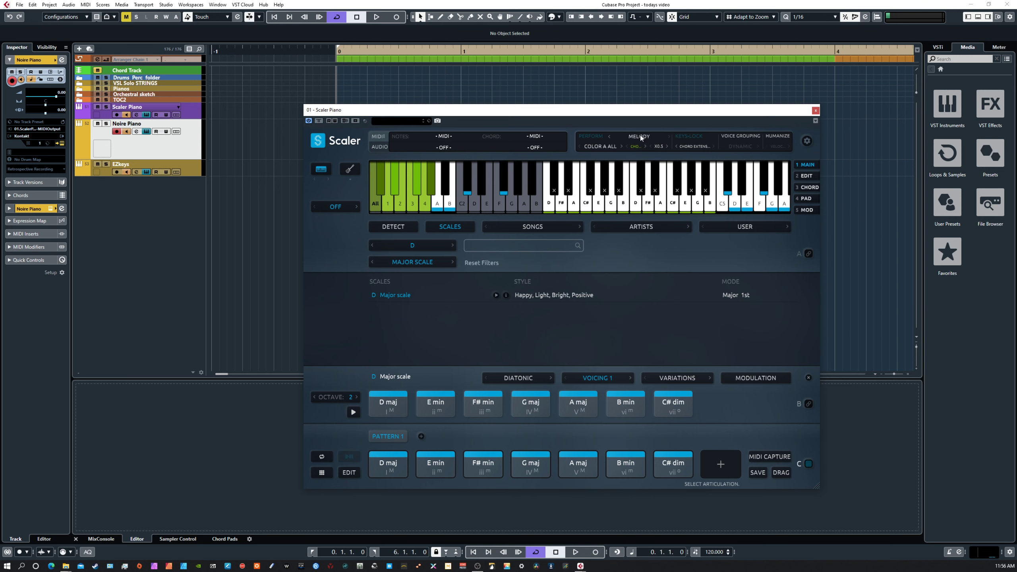
left_click(640, 137)
left_click(636, 201)
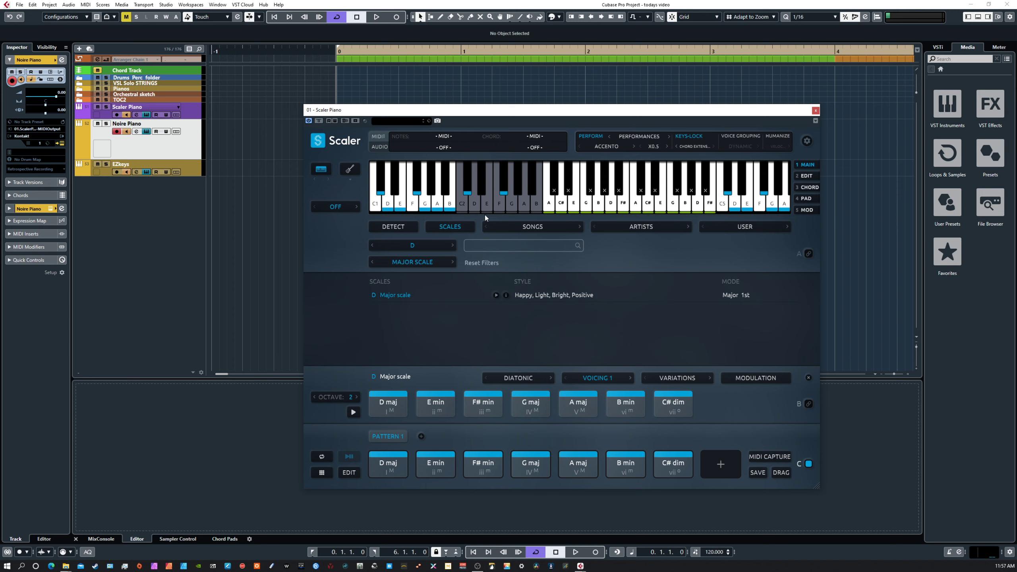
left_click(619, 206)
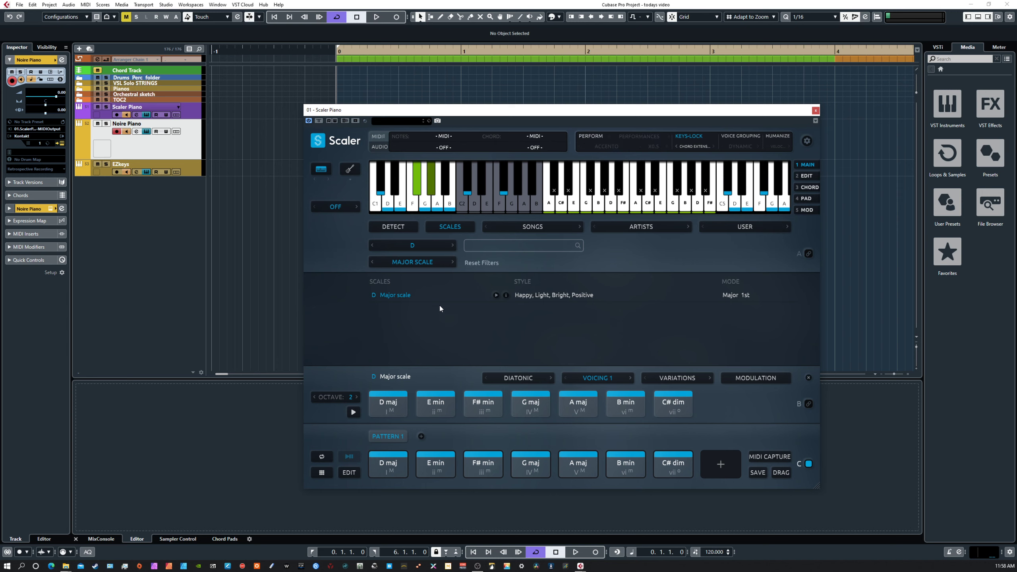
Step: Open the pattern's D maj chord for editing, and switch the chord editor to the E min chord
right_click(388, 469)
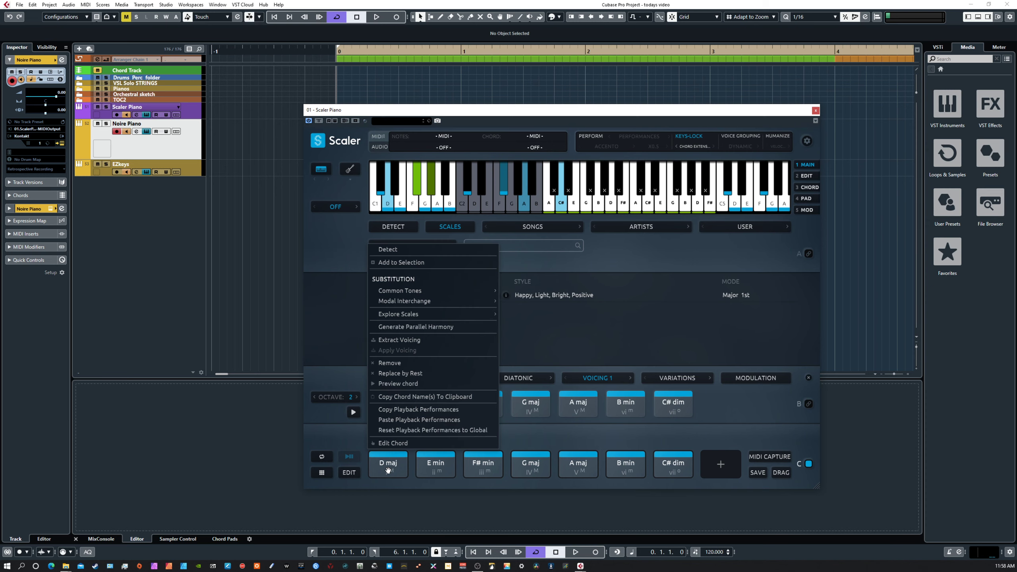
left_click(398, 442)
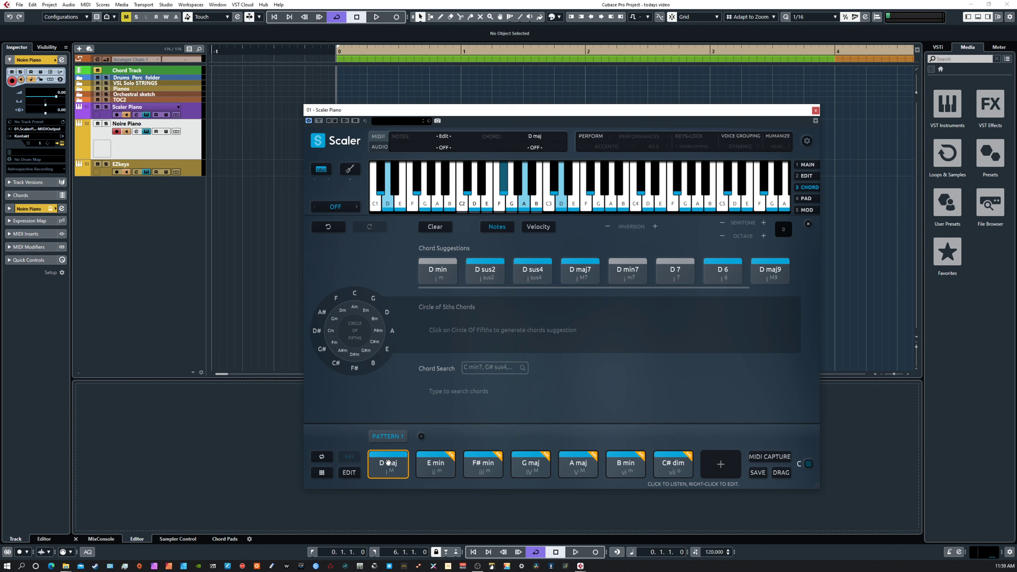
left_click(438, 465)
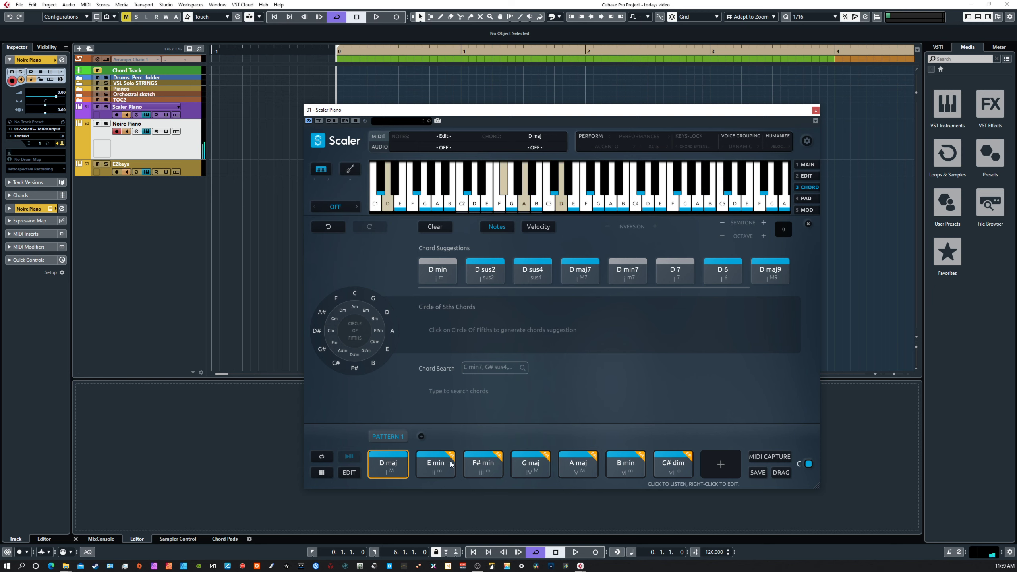
left_click(452, 455)
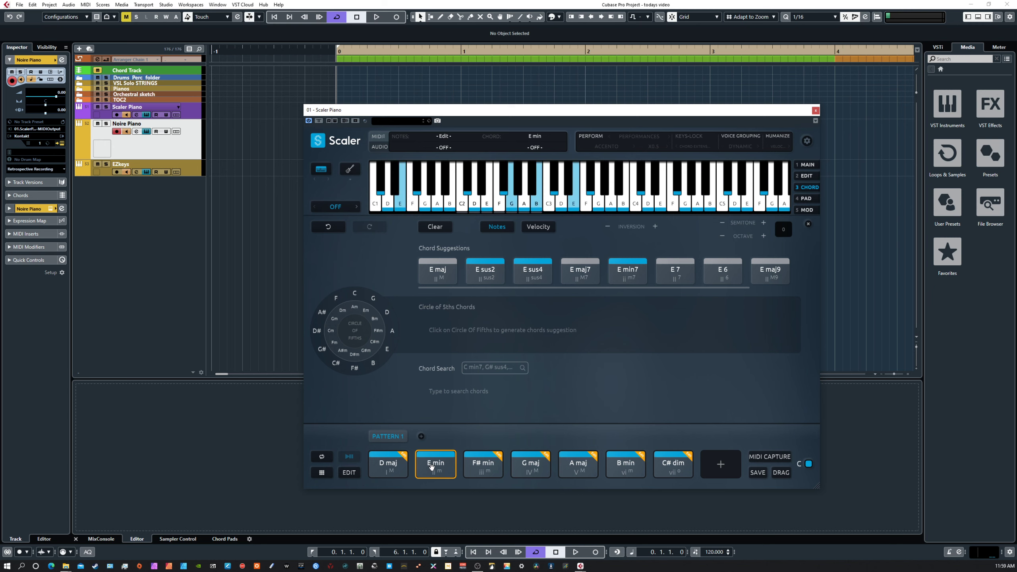
left_click(431, 467)
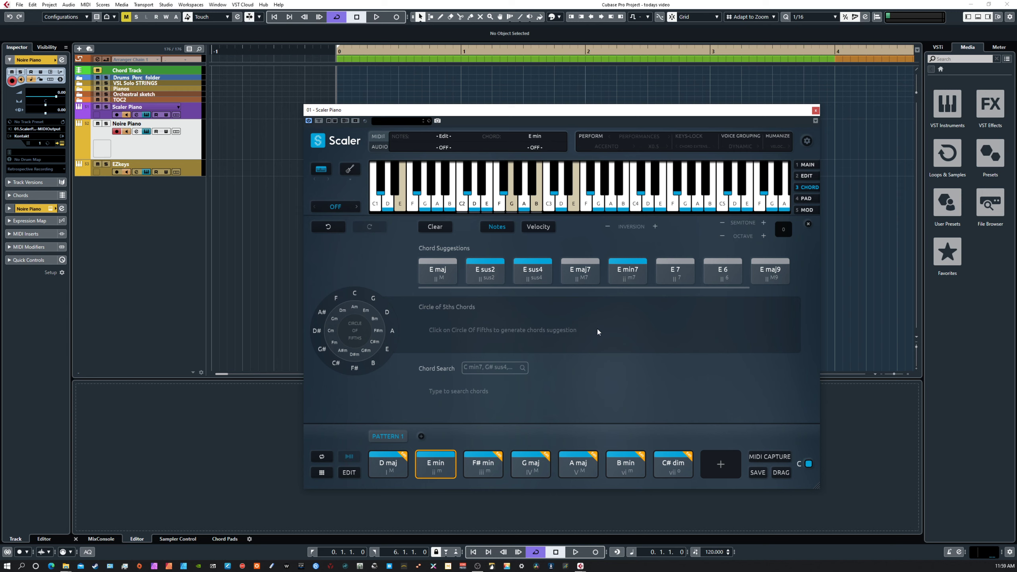
Step: Edit the E min chord's note velocities: set the lowest E to 45, the G to 106 and the highest E to 38
left_click(533, 227)
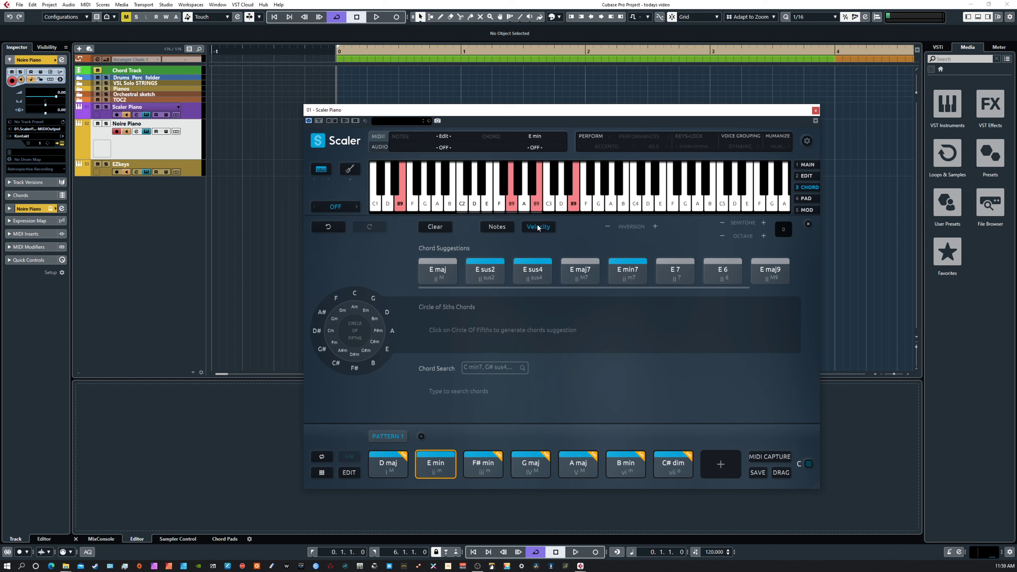
left_click_drag(405, 185, 407, 212)
left_click(400, 202)
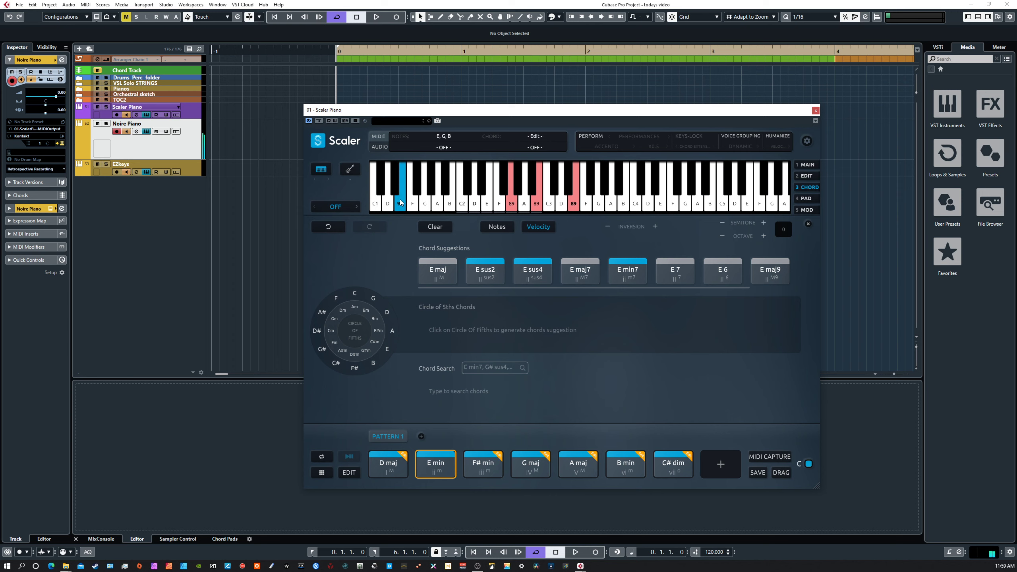
left_click(400, 202)
left_click(401, 180)
left_click(403, 195)
left_click(404, 187)
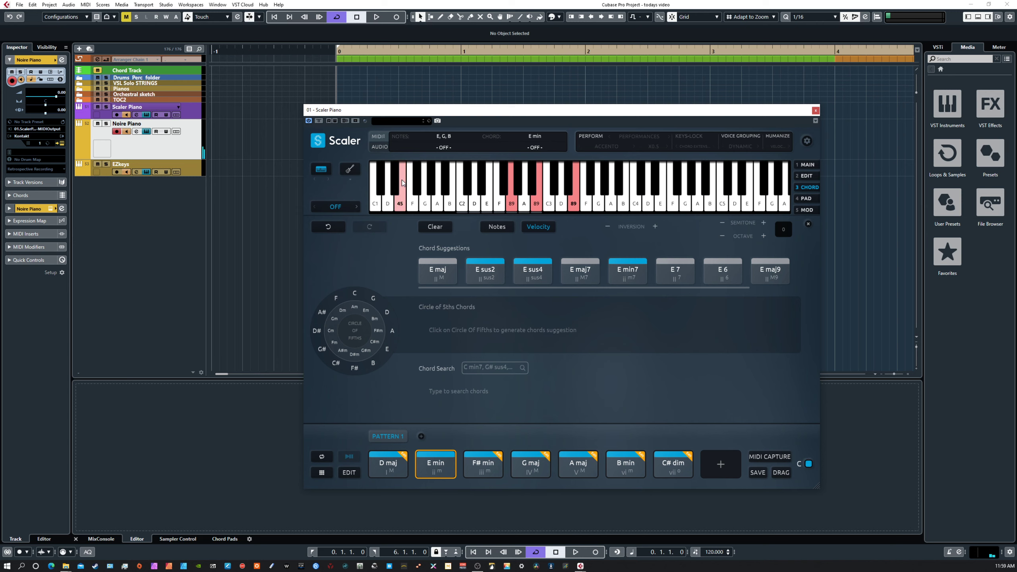
left_click(513, 204)
left_click(574, 205)
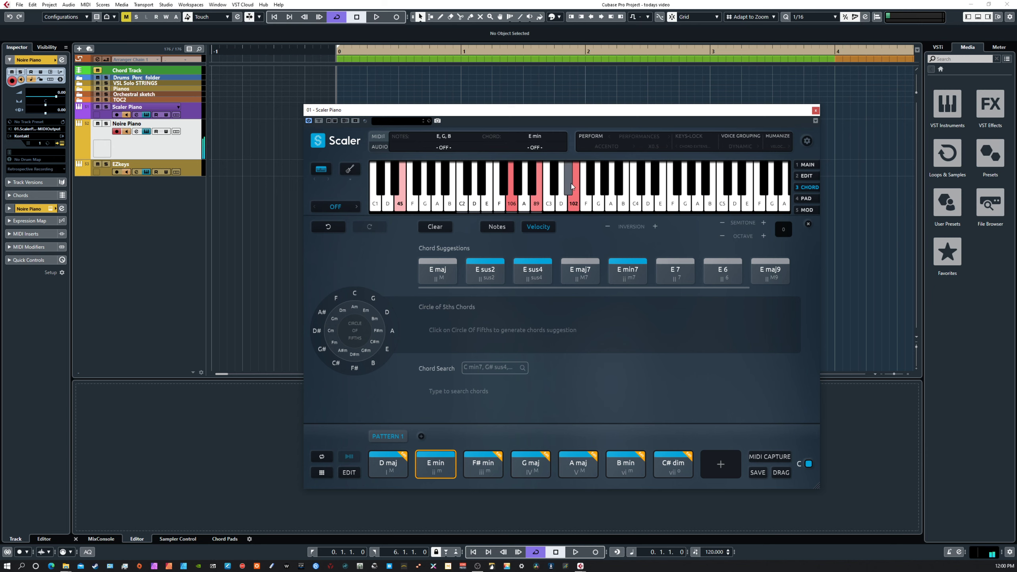
left_click(574, 178)
Step: Audition the edited E min chord repeatedly in the chord editor
left_click(437, 471)
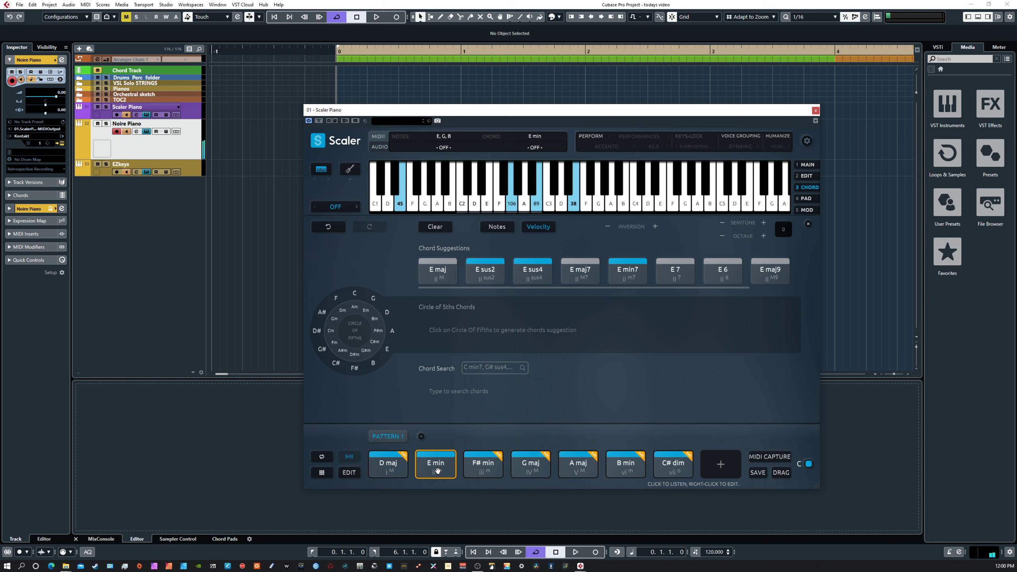
left_click(437, 470)
left_click(437, 470)
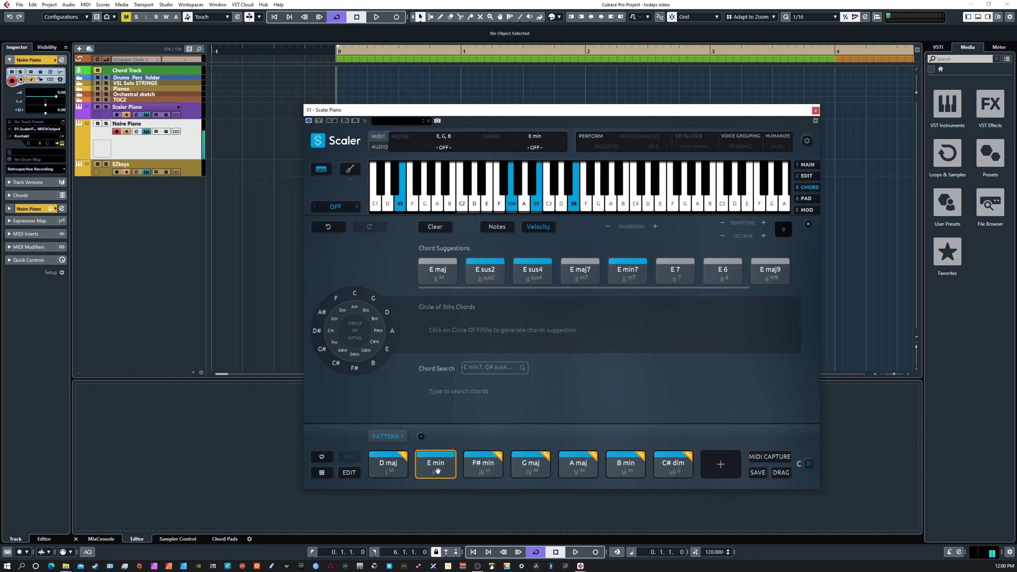
left_click(437, 471)
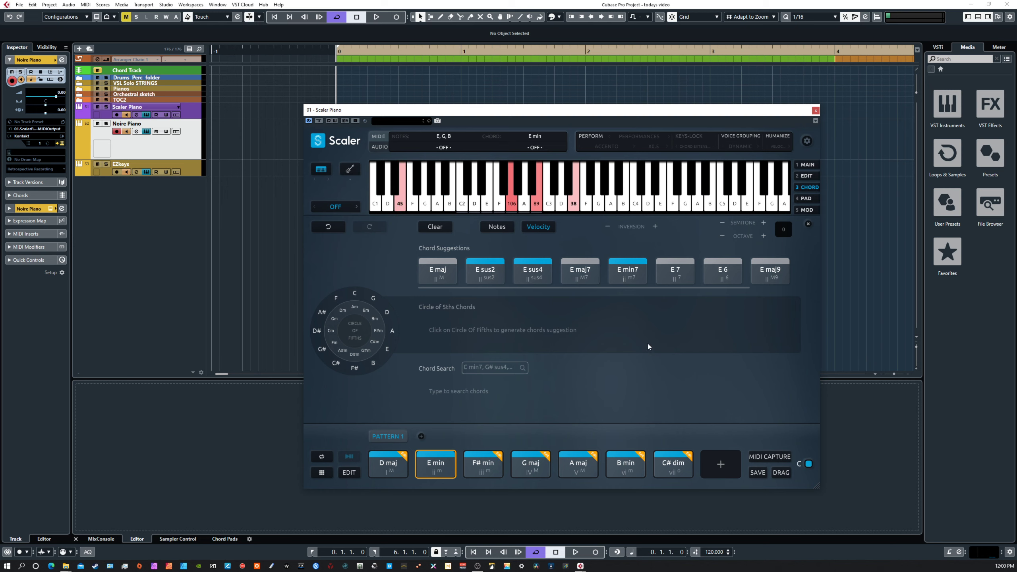
Step: Return to Scaler's main view and play the C2, D2, E2 and E4 keys to test the chord binding
left_click(807, 165)
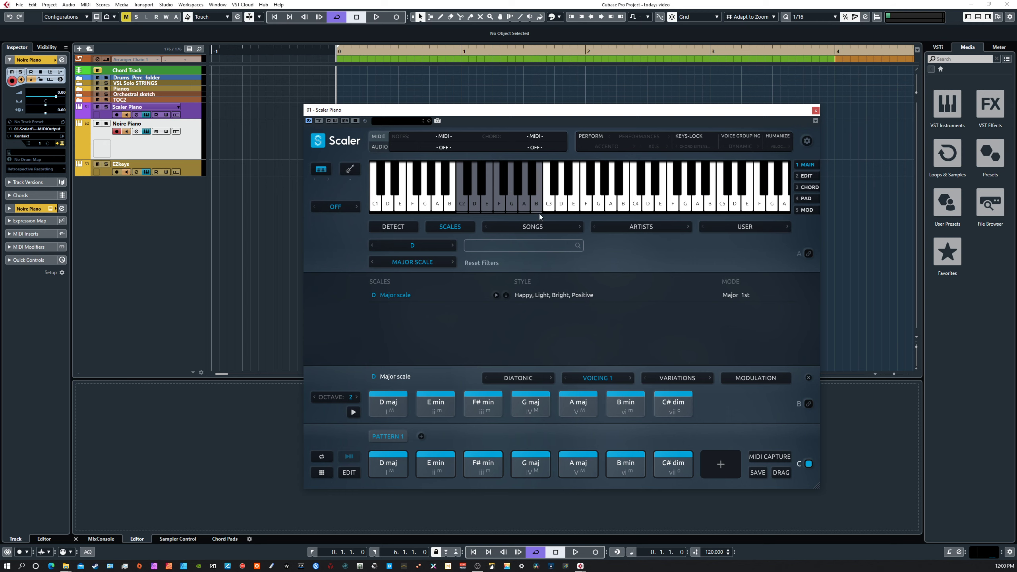
left_click(460, 202)
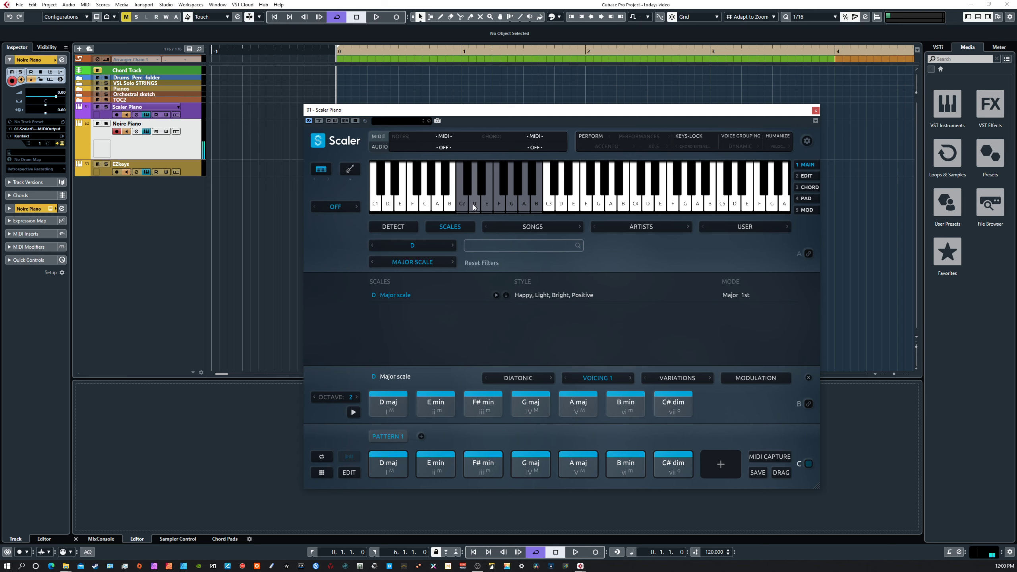
left_click(473, 203)
left_click(488, 205)
left_click(658, 208)
Step: Audition the pattern's E min chord from the main view and compare it with a single keyboard note
left_click(435, 463)
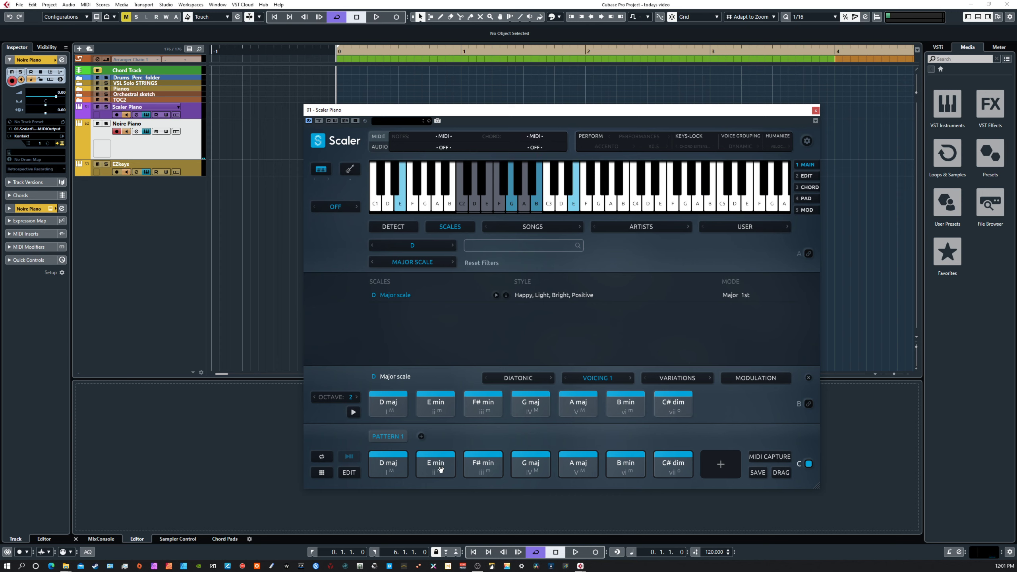
left_click(440, 470)
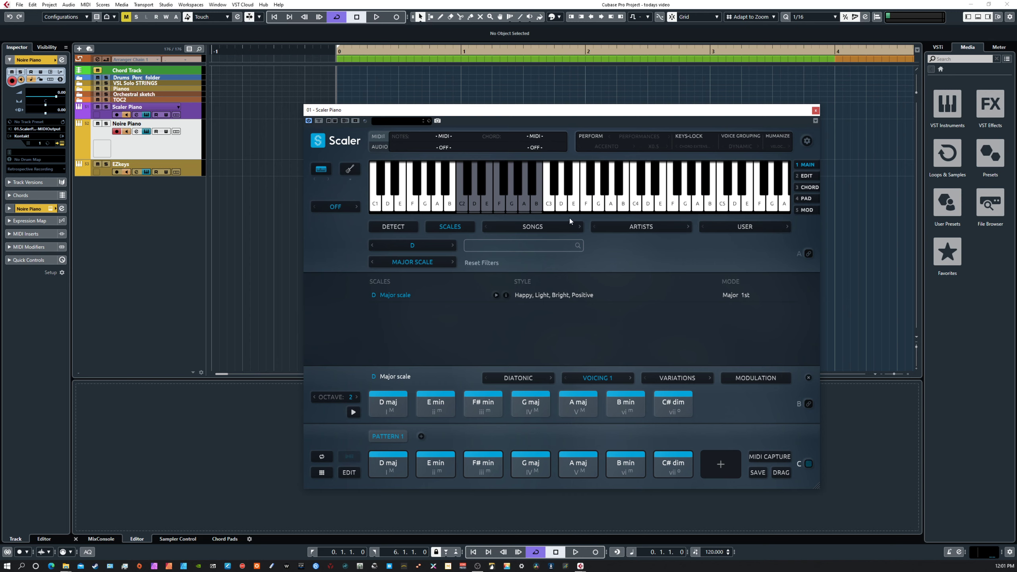
left_click(440, 463)
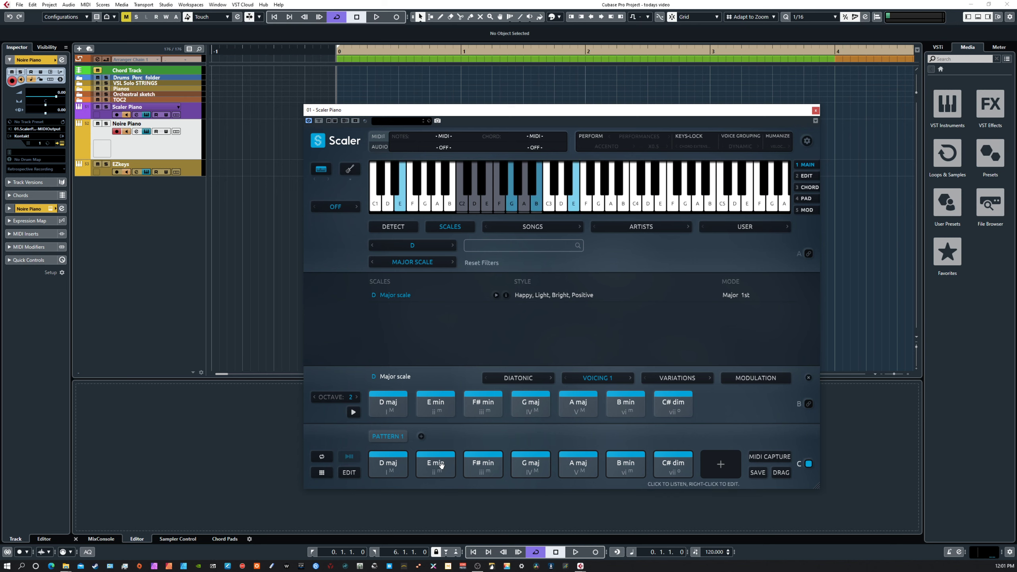
left_click(440, 462)
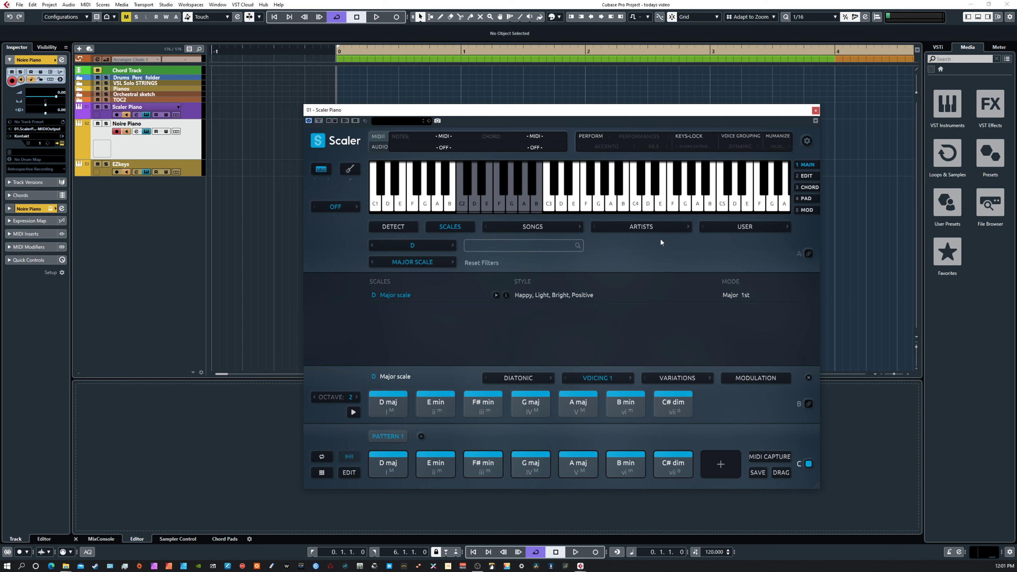
left_click(449, 180)
left_click(433, 464)
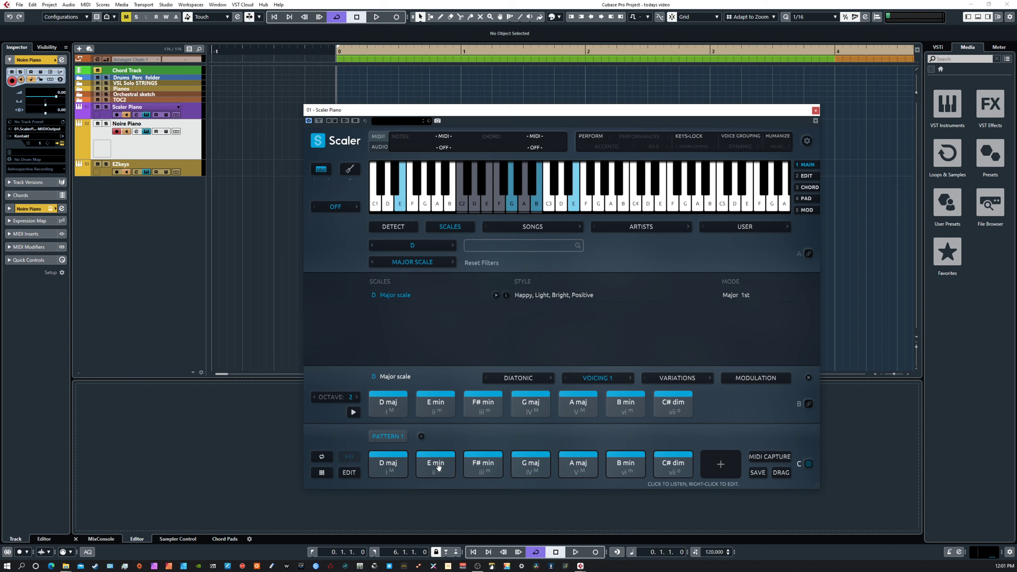
left_click(439, 467)
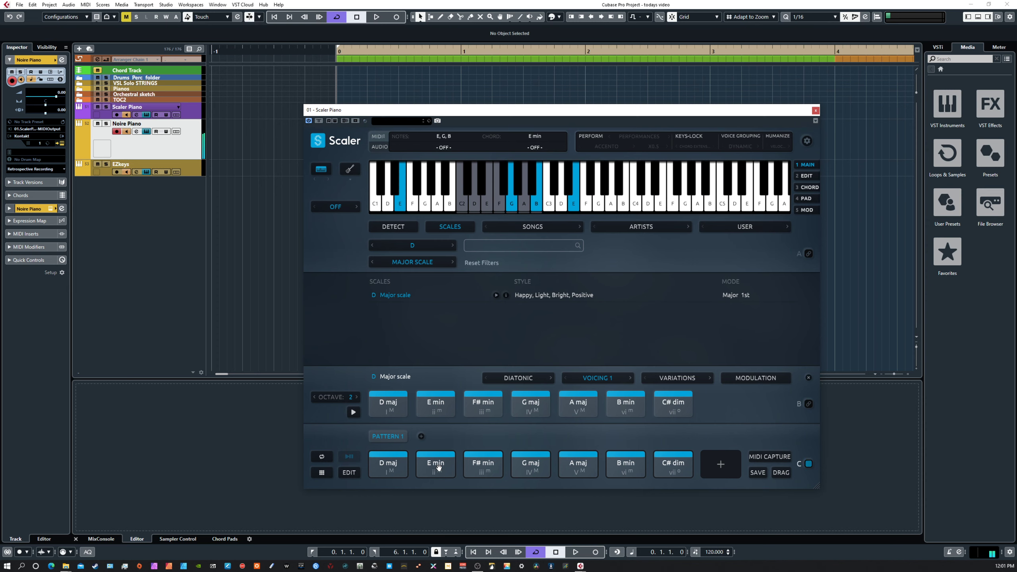
Step: Open the pattern's E min chord for editing, audition it from the D2 key and set the B note's velocity to 107
left_click(808, 176)
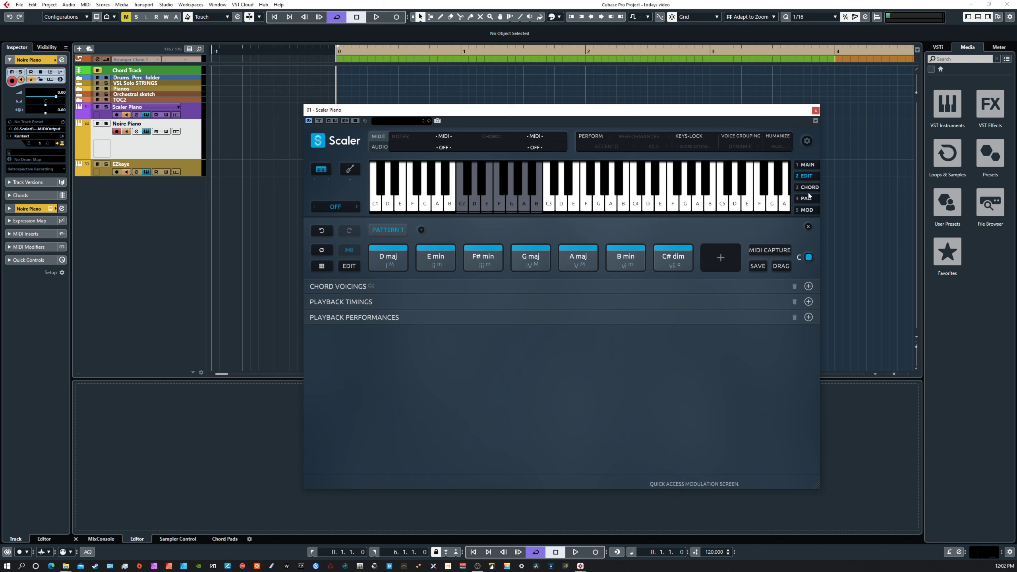
left_click(805, 165)
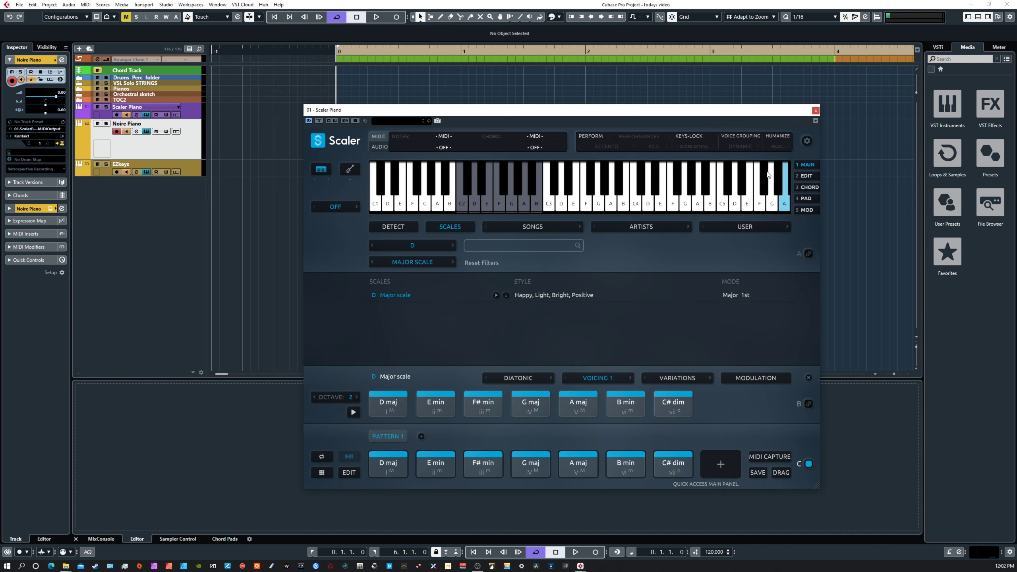
right_click(440, 467)
left_click(451, 447)
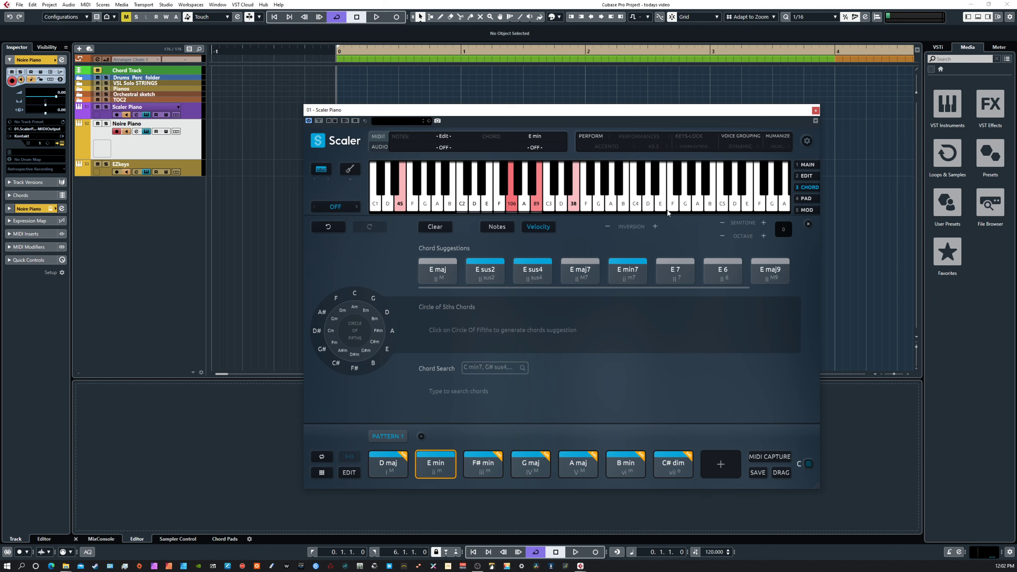
left_click(472, 206)
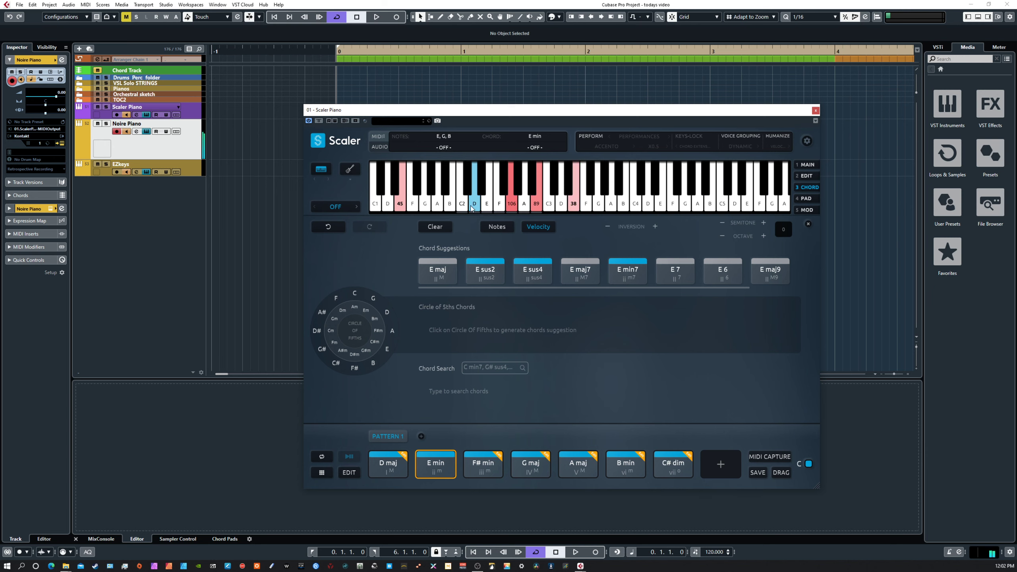
left_click(473, 206)
left_click(538, 206)
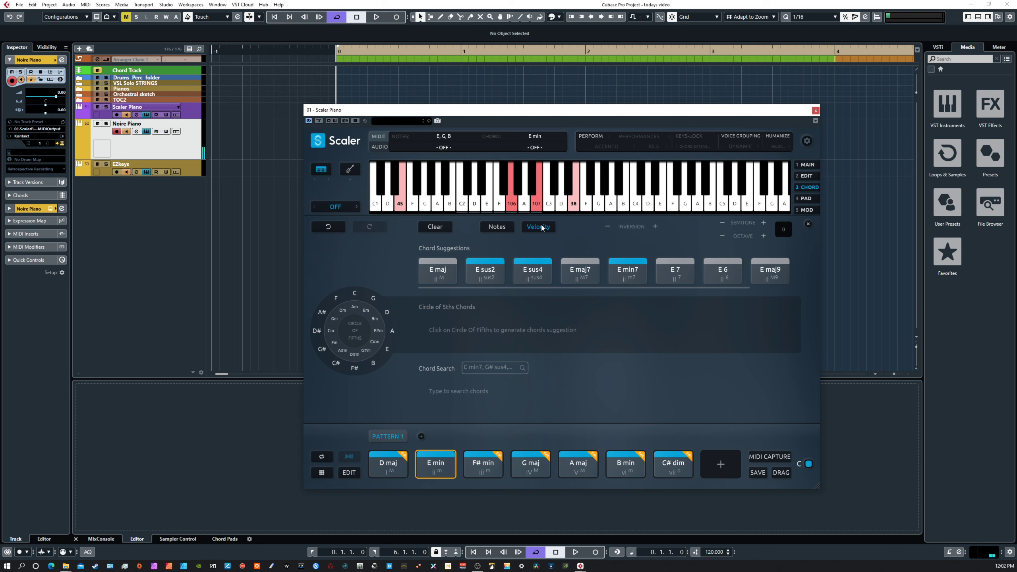
Step: Add the A1 note to the E min chord to make E min add 11, and audition the chord several times
left_click(497, 227)
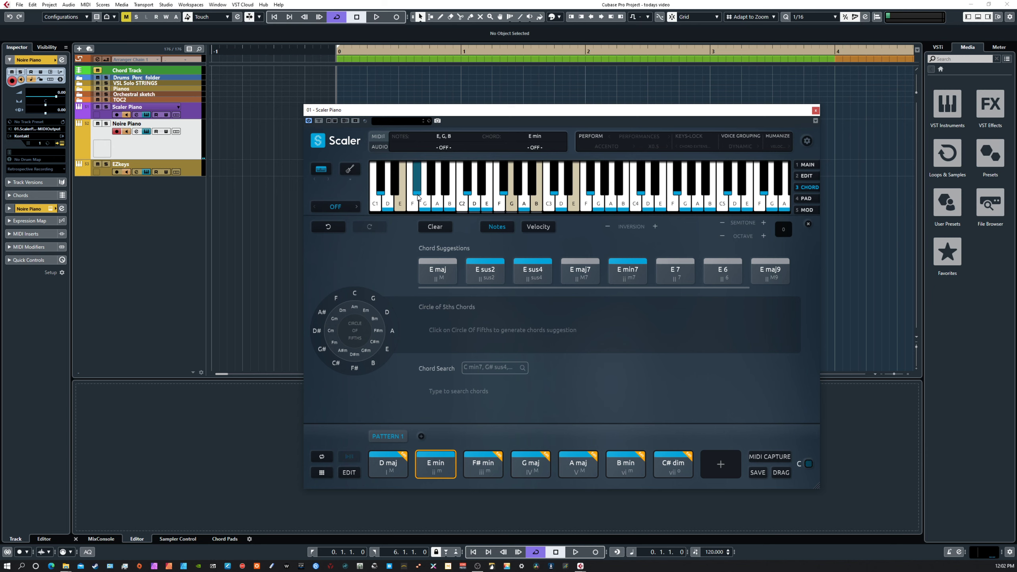
left_click(438, 196)
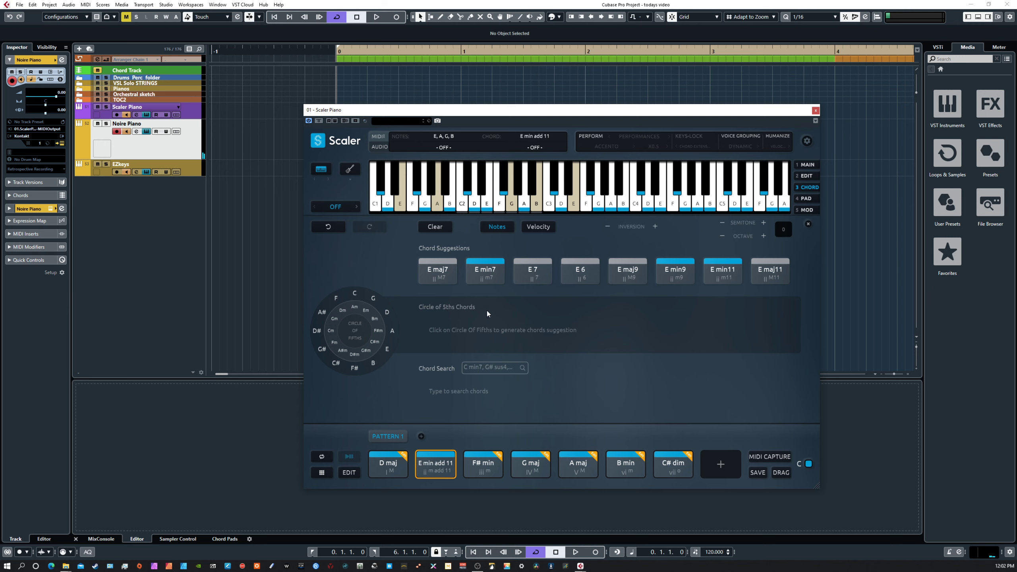
left_click(435, 464)
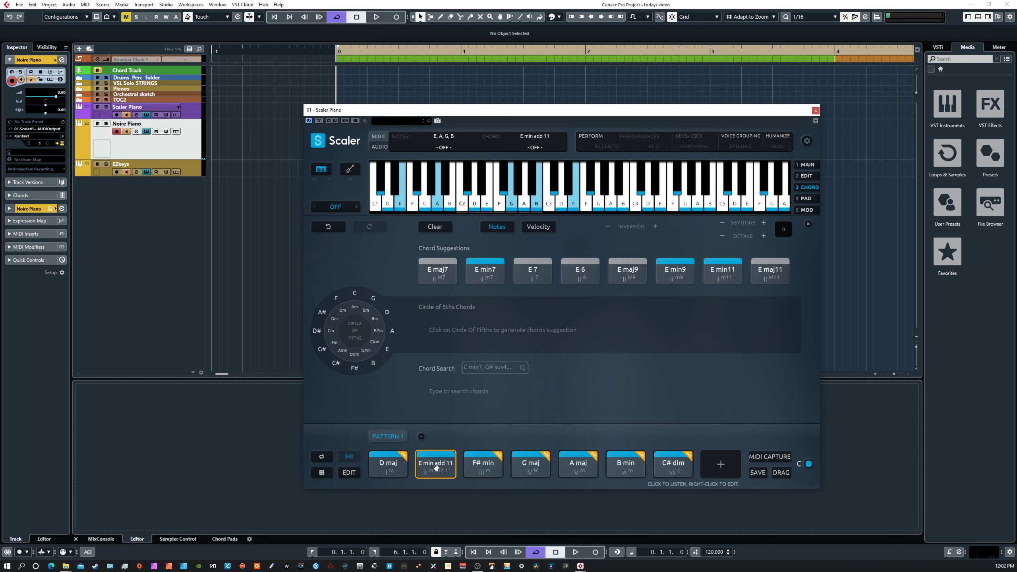
left_click(436, 464)
left_click(436, 465)
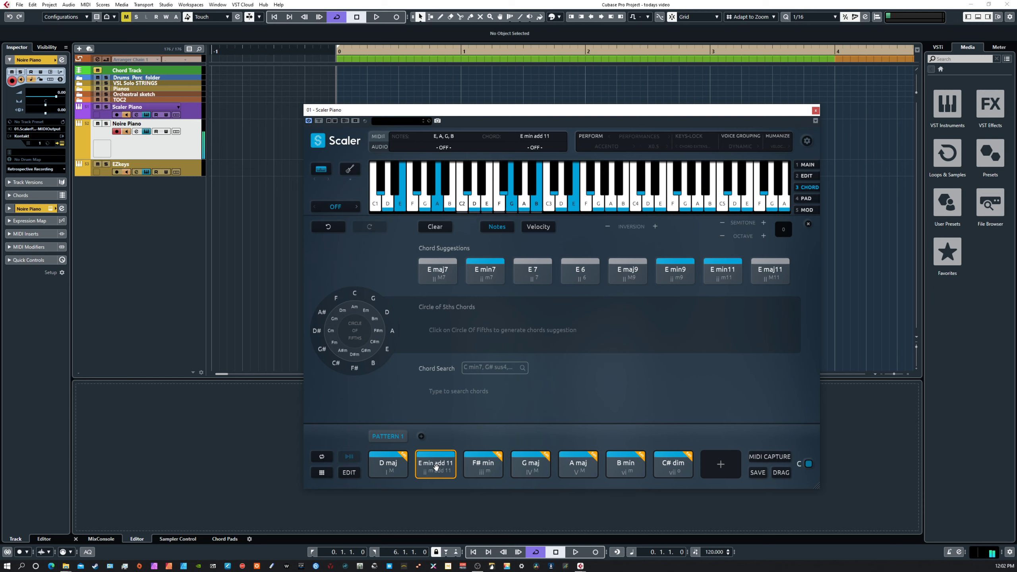
Step: Set the E min add 11 chord's A velocity to 47 and G velocity to 91, auditioning the chord
left_click(537, 228)
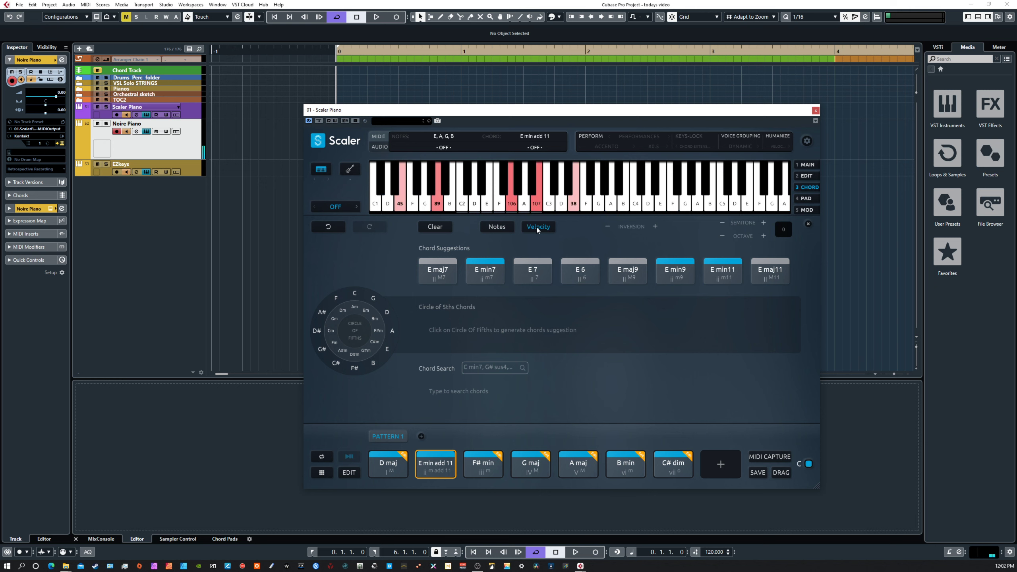
scroll(438, 181, "down", 4)
left_click(439, 468)
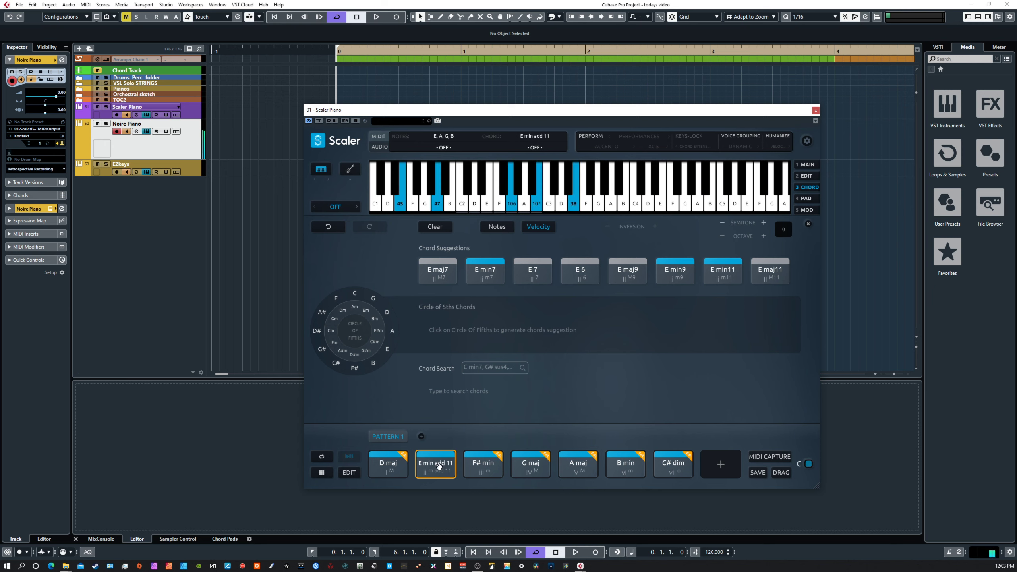
scroll(511, 198, "down", 2)
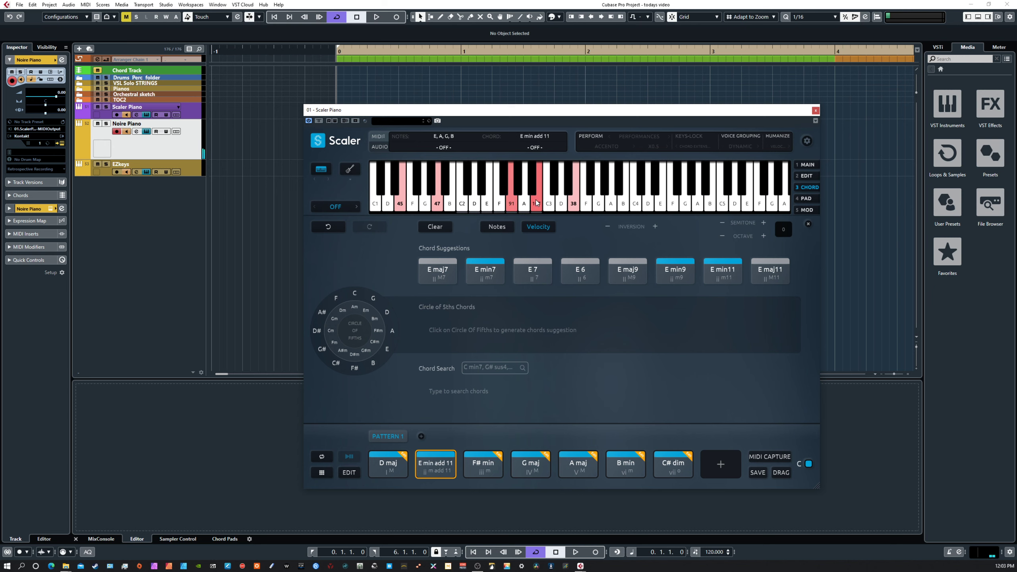
left_click(438, 466)
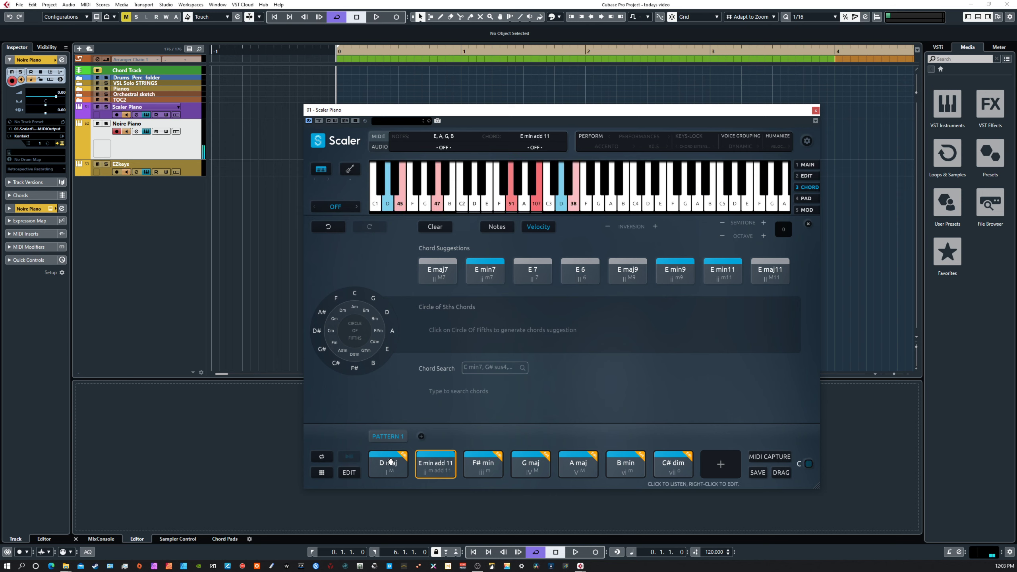
Step: Return to Scaler's main view and audition the pattern's D maj, F# min, A maj and B min chords
left_click(667, 460)
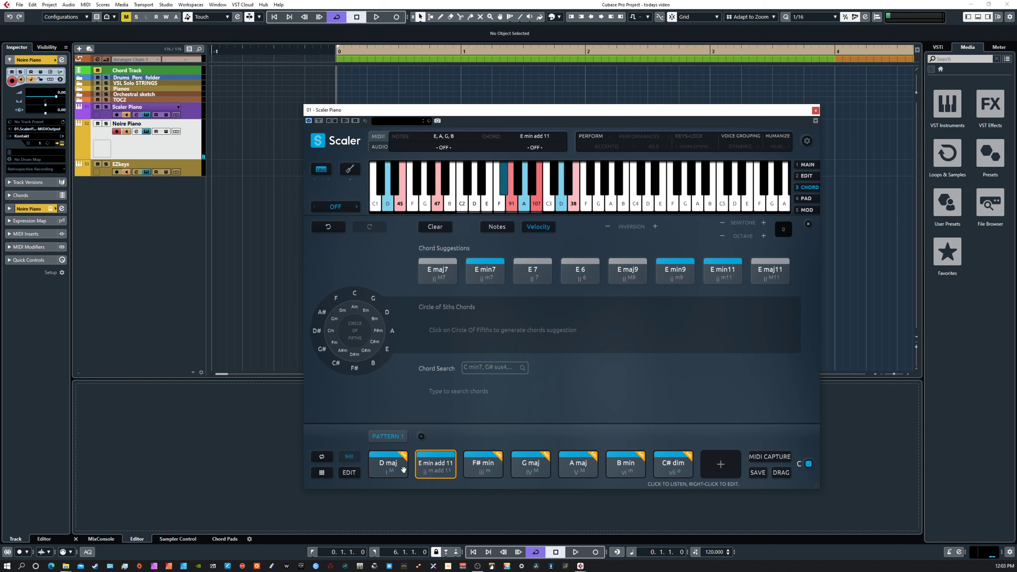
left_click(806, 164)
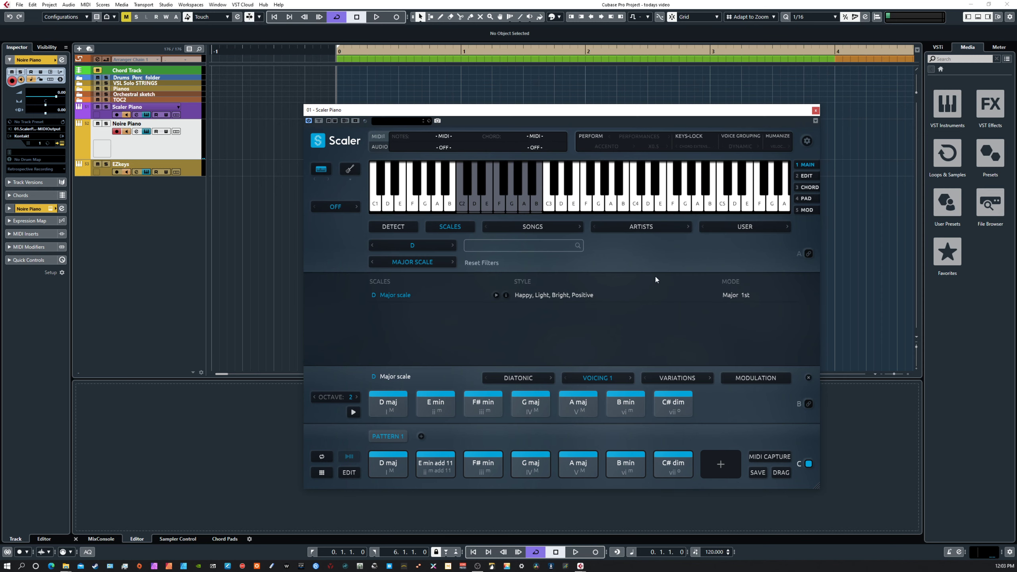
left_click(470, 414)
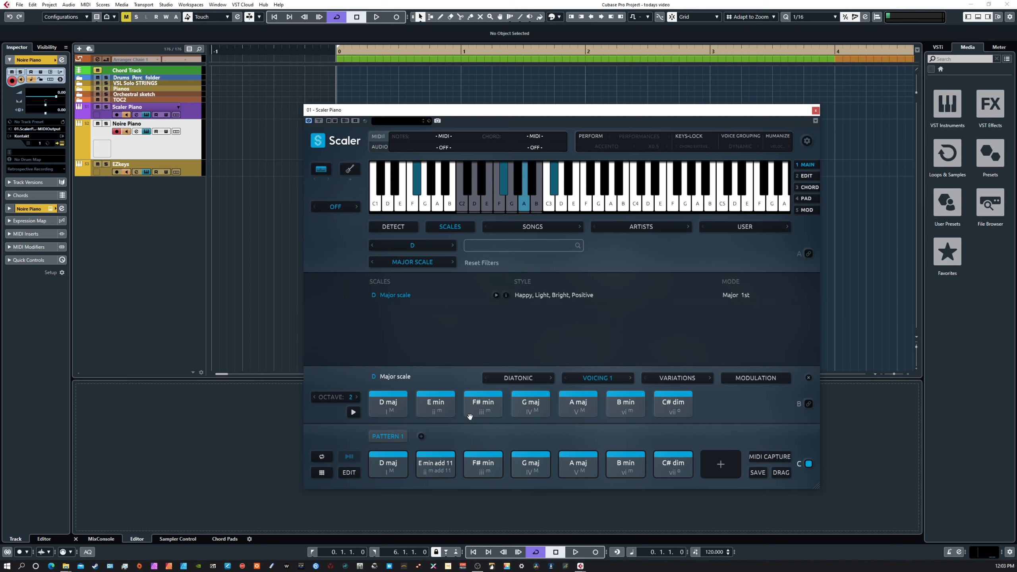
left_click(392, 464)
left_click(482, 462)
left_click(578, 464)
left_click(630, 466)
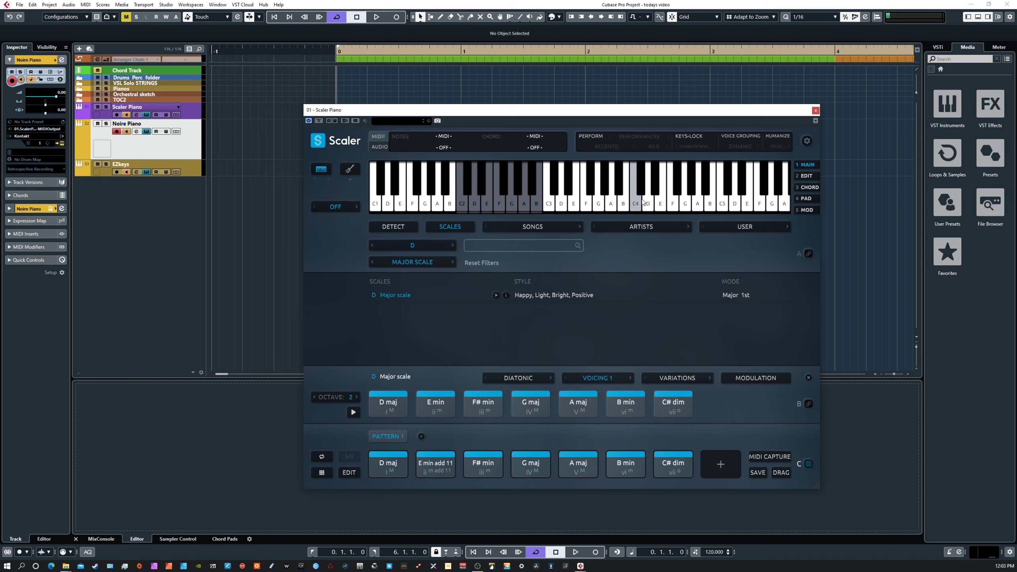
Step: Play the unlocked B4, C2 and E4 keys to compare single notes with the keys bound to chords
left_click(710, 203)
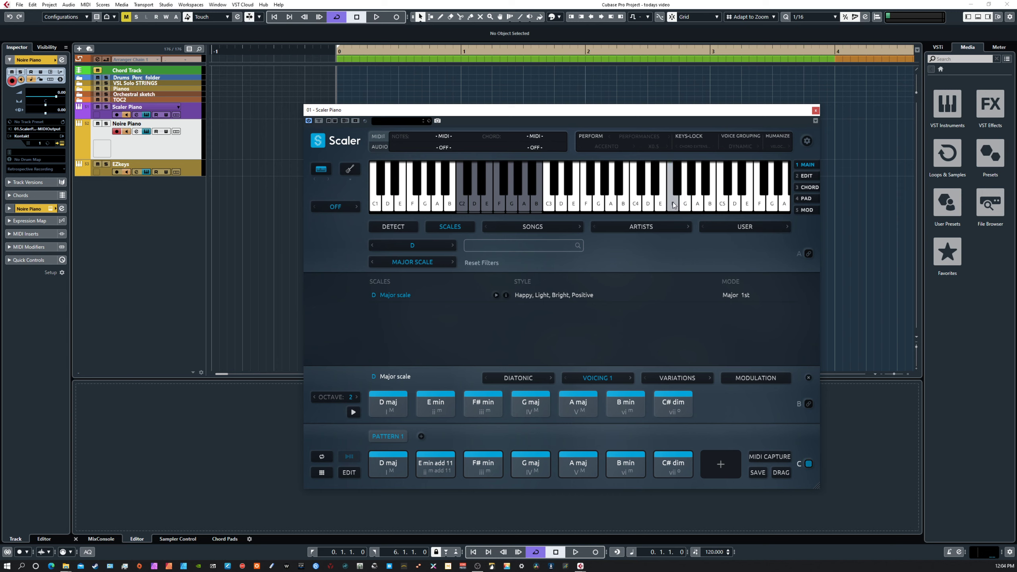
left_click(463, 204)
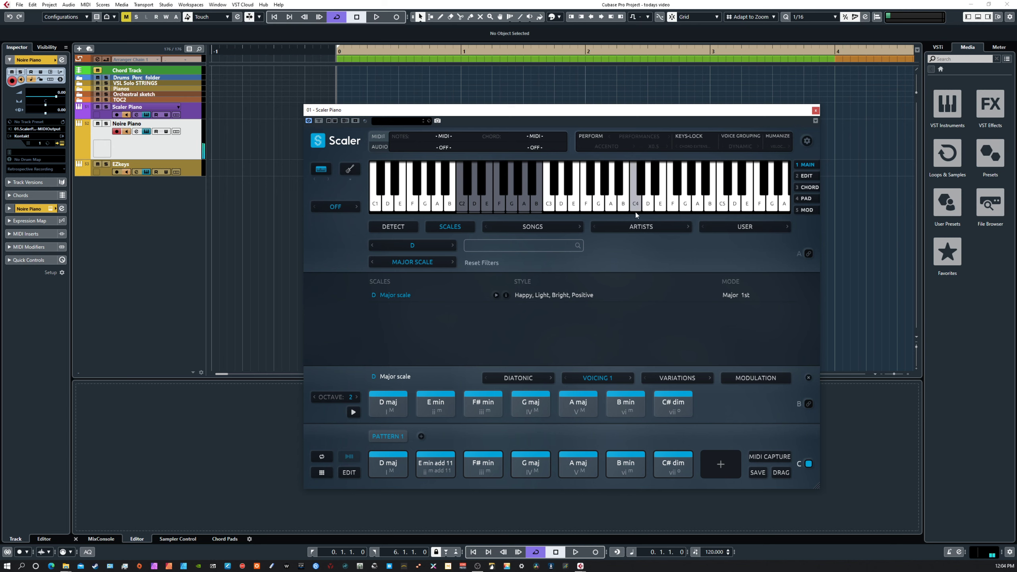
left_click(660, 207)
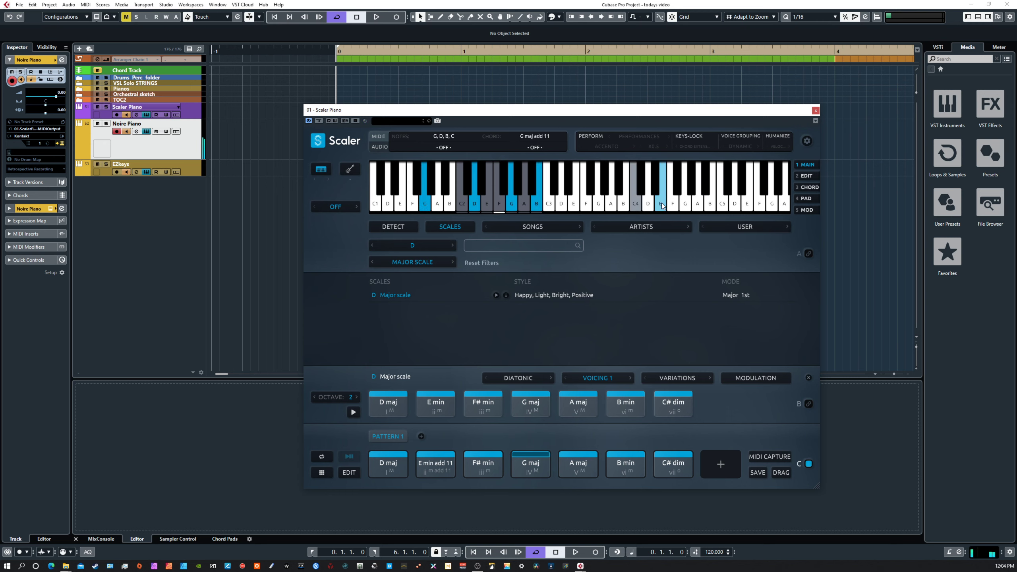
Step: Turn on Keys-Lock in its chord extension mode and try the remapped keys around D4 and B3
left_click(694, 136)
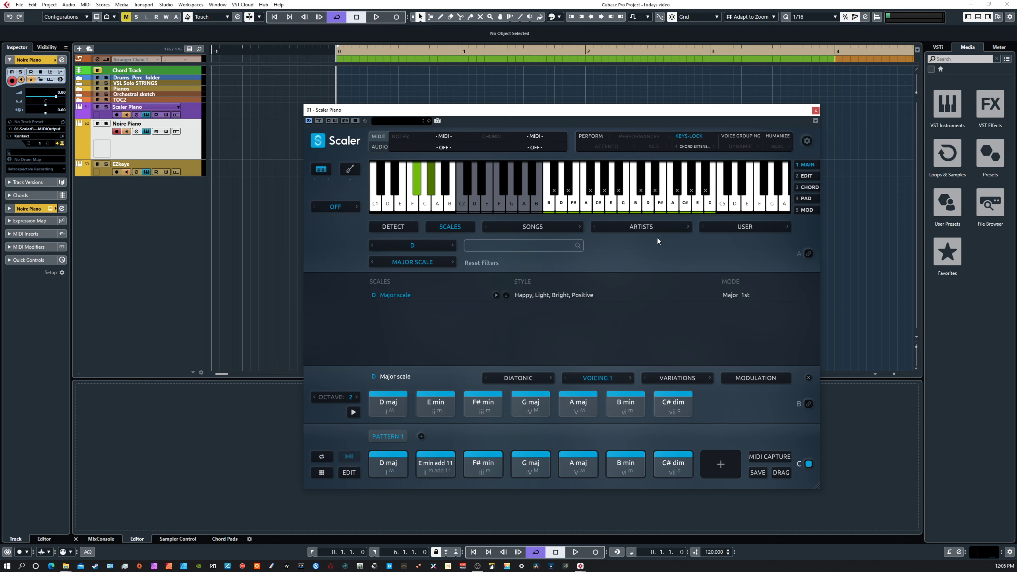
left_click(645, 206)
left_click(648, 202)
left_click(629, 204)
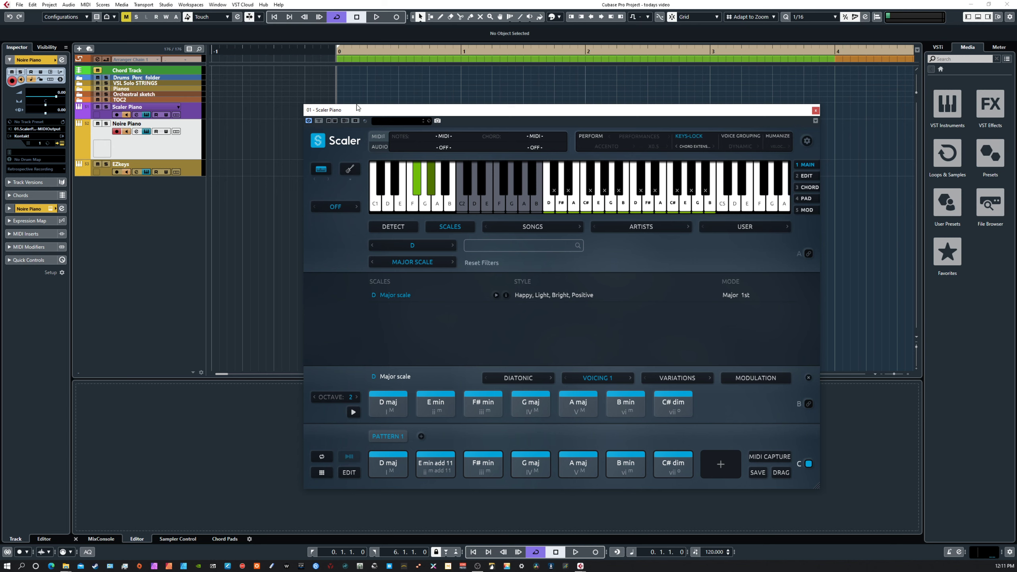
Step: Reposition the Scaler window over the track list, try the upper keys and trigger the D maj chord from the C2 key
left_click_drag(374, 114, 235, 63)
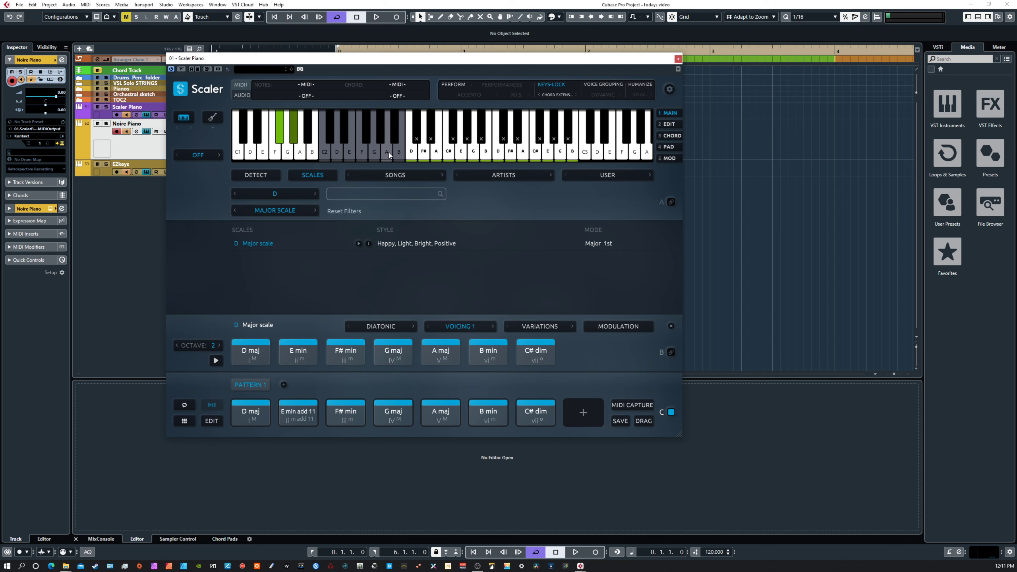
left_click(288, 130)
mouse_move(501, 153)
left_mouse_down()
mouse_move(545, 154)
mouse_move(443, 154)
left_mouse_up()
left_click(326, 154)
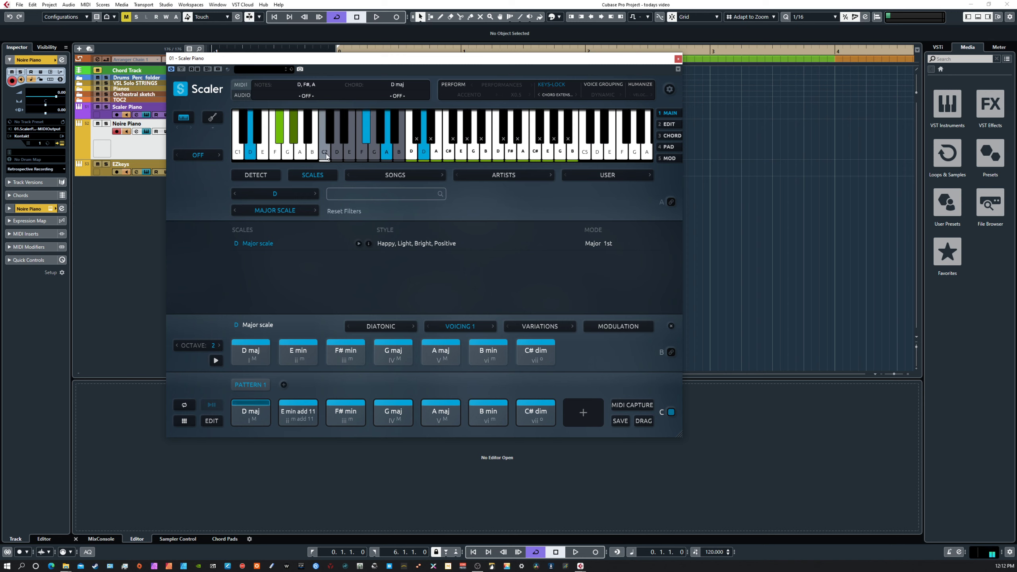
Step: Play the remapped D, F#, A, B and E keys in the Keys-Lock range to hear the chord extension notes
left_click(495, 156)
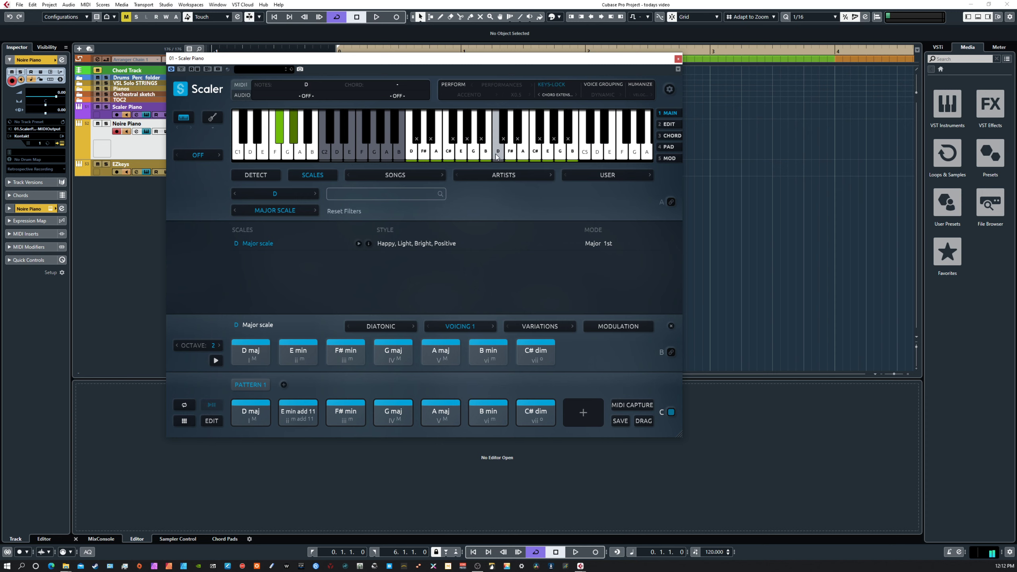
left_click(523, 156)
left_click(552, 157)
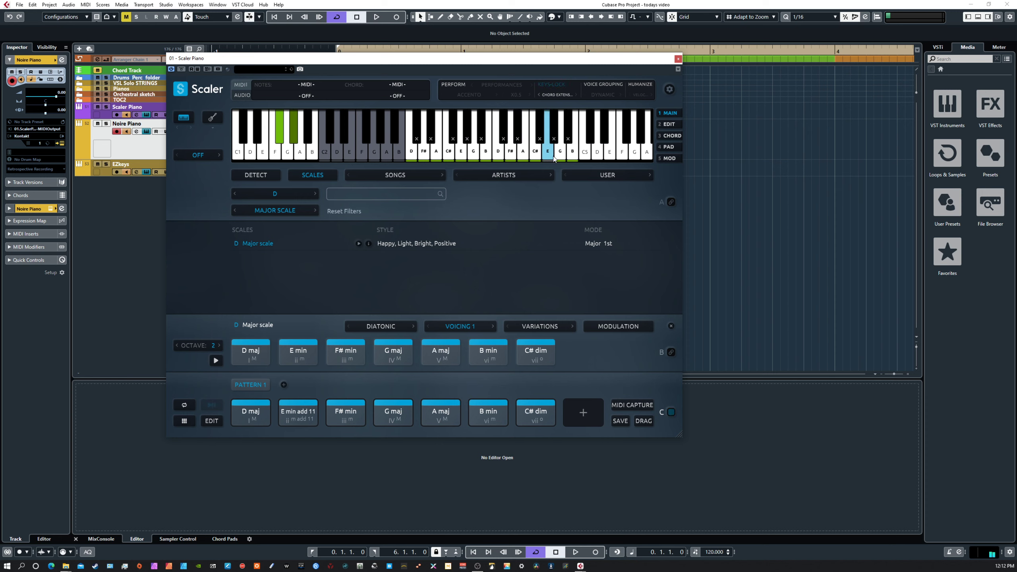
left_click(523, 155)
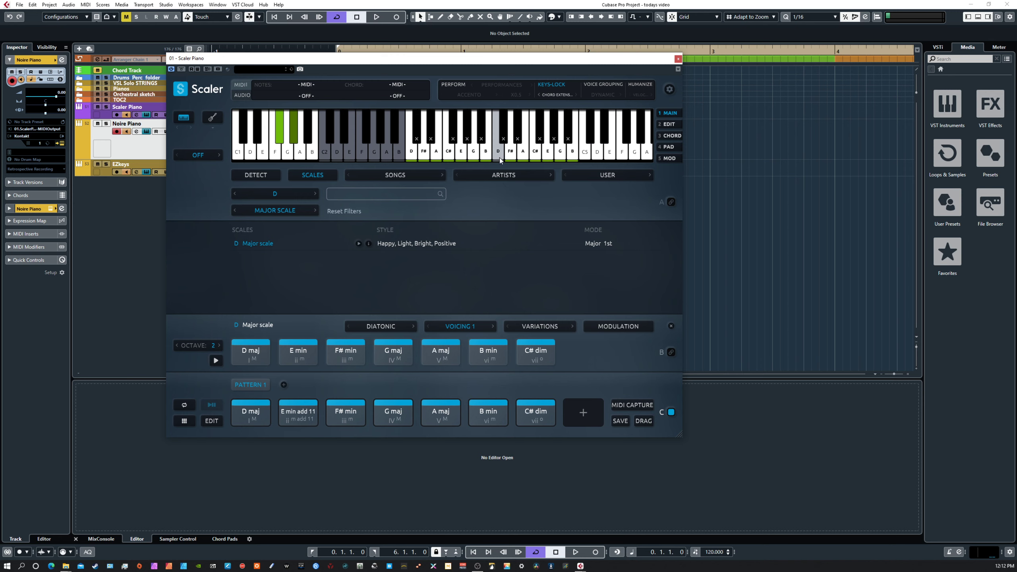
left_click(485, 156)
left_click(510, 155)
left_click(522, 141)
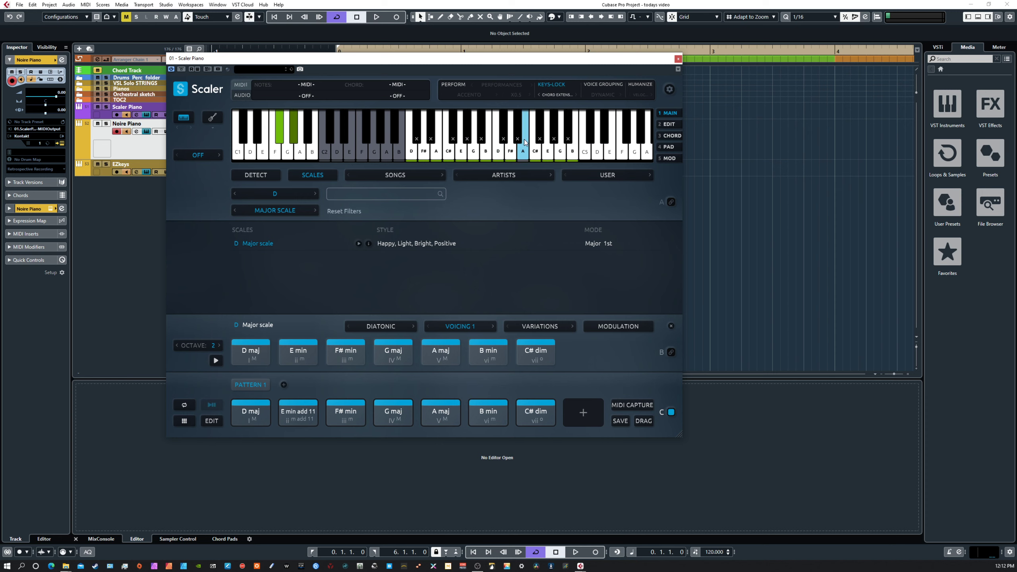
left_click(487, 155)
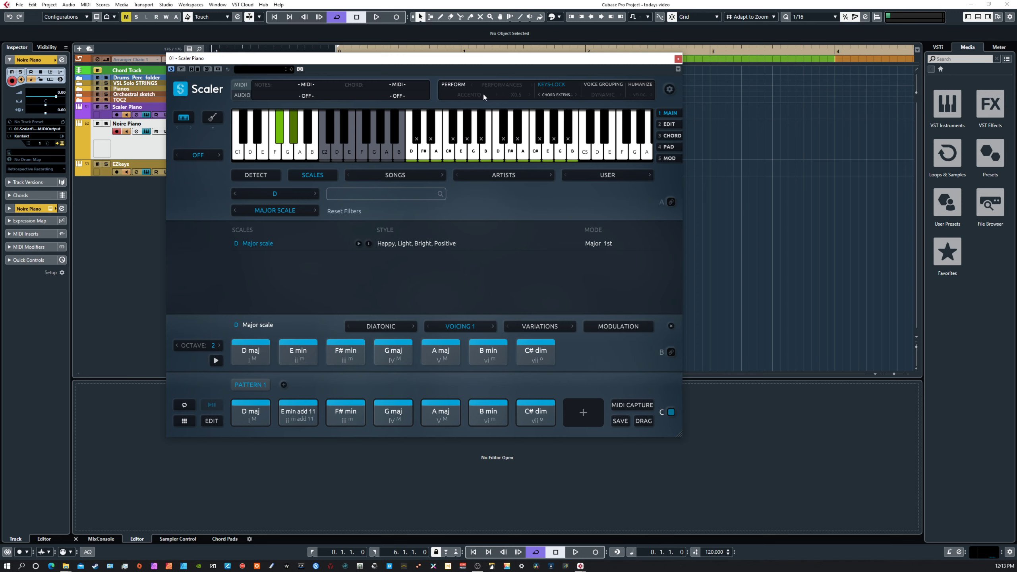
Step: Audition the pattern's D maj chord, inspect its note velocities in the chord editor and return to the main view
left_click(261, 413)
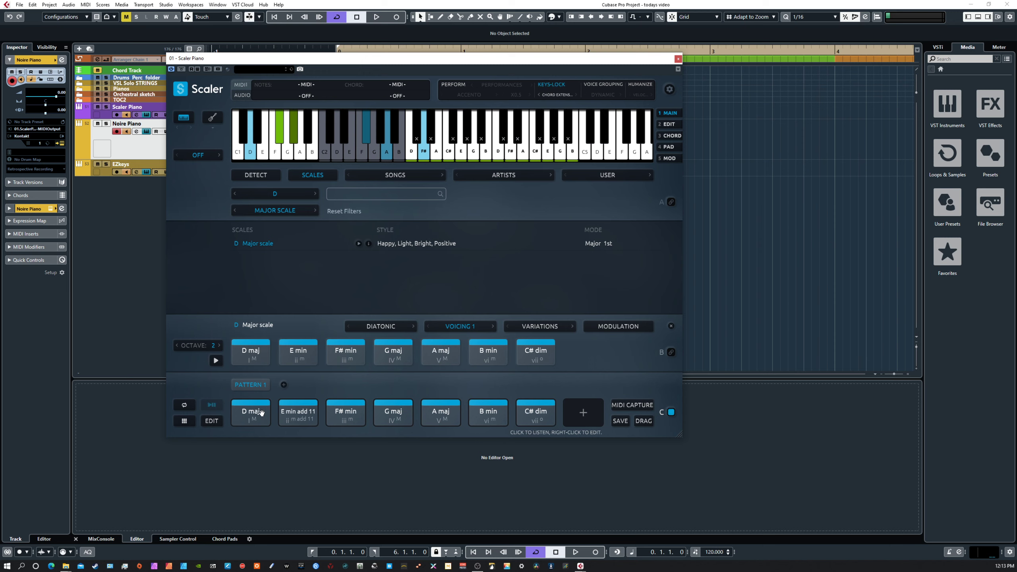
right_click(253, 414)
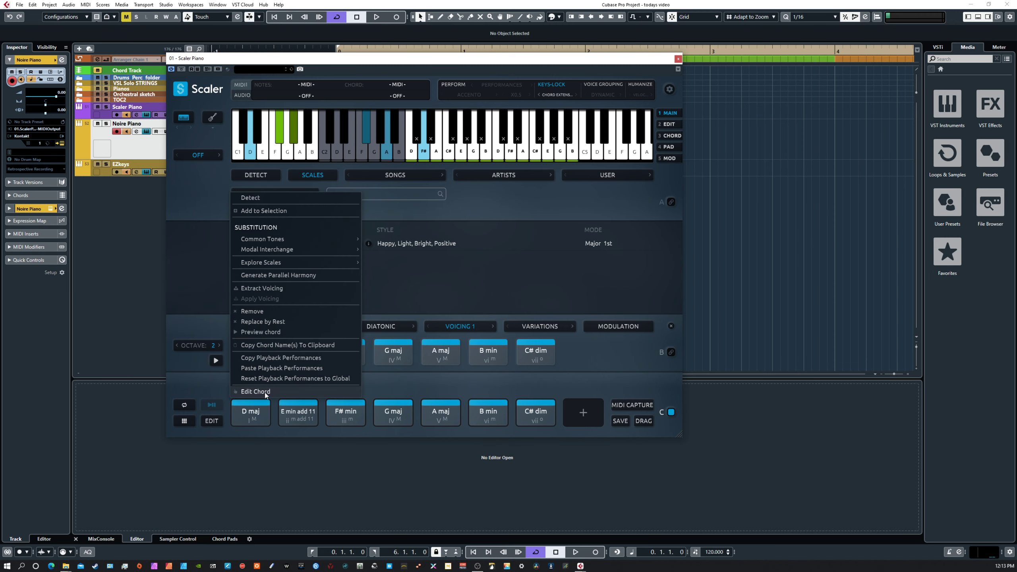
left_click(264, 393)
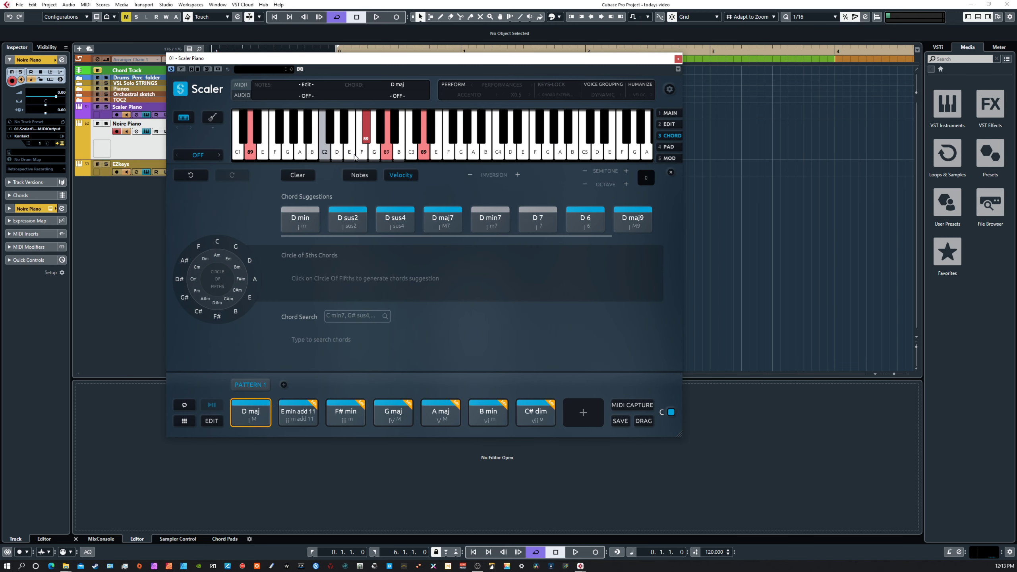
left_click(667, 113)
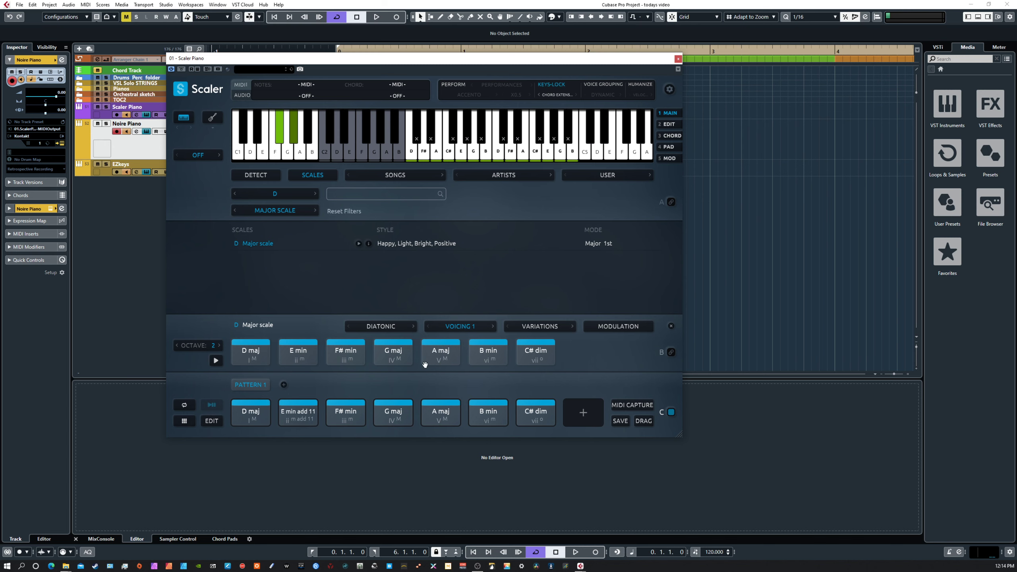
Step: Audition the pattern's D maj chord with a locked upper key and G1, and move the Scaler window clear of the track list
left_click(250, 409)
left_click(411, 140)
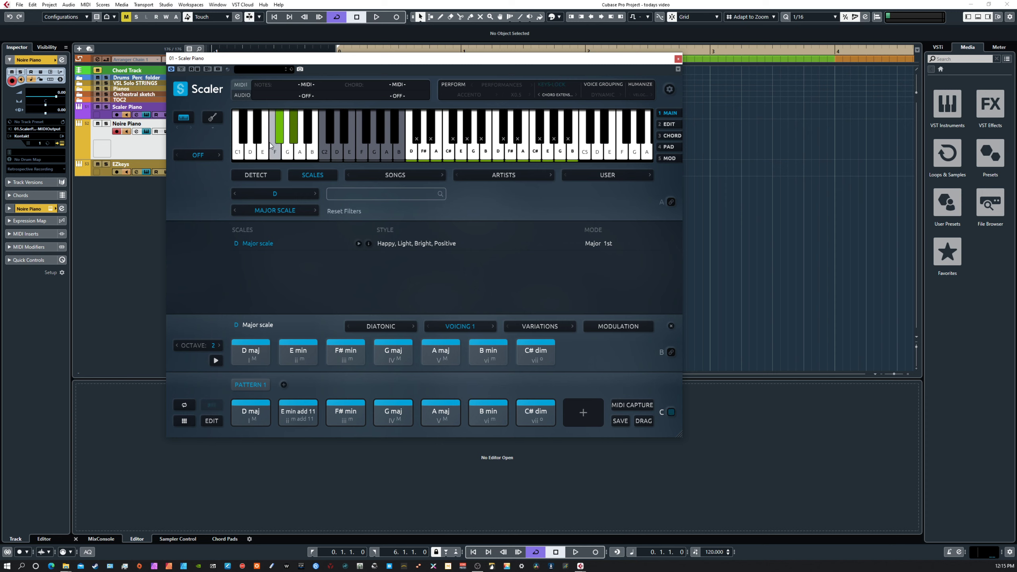
left_click(287, 152)
left_click_drag(366, 62, 424, 68)
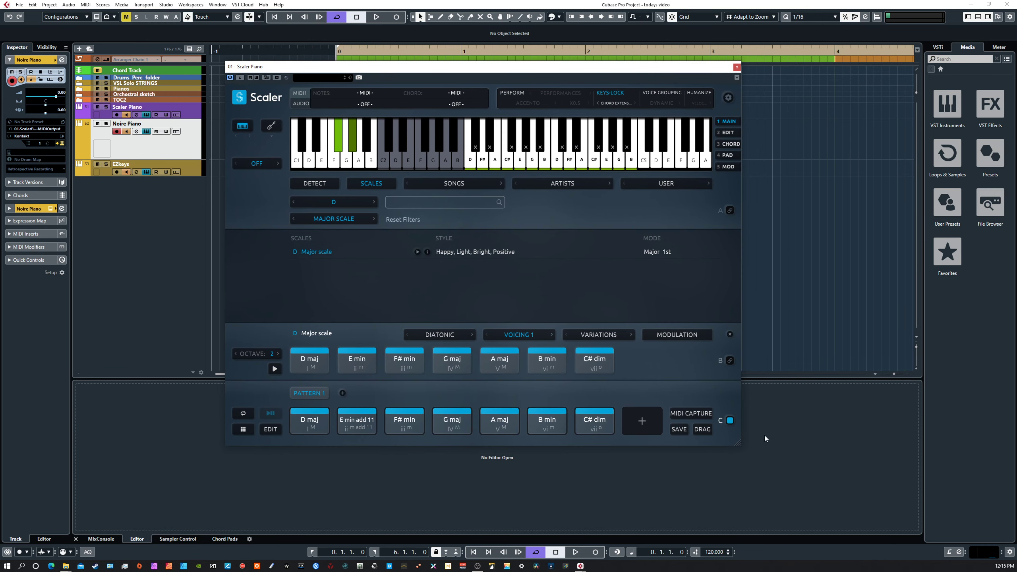
Step: Enlarge the Scaler window and reposition it higher over the project so the whole interface fits above the lower zone
left_click_drag(738, 447, 807, 473)
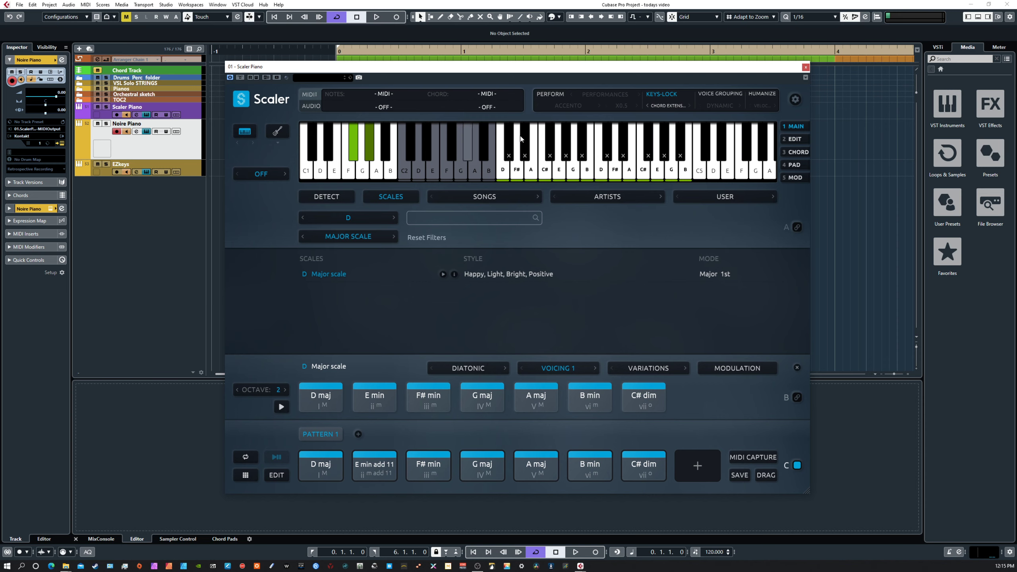
left_click_drag(427, 69, 435, 39)
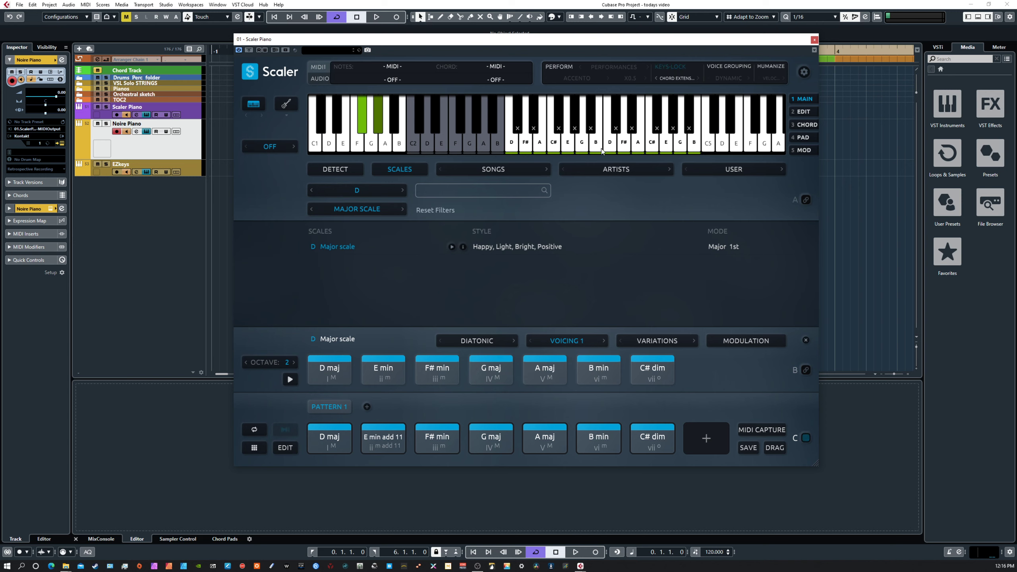
left_click_drag(415, 47, 424, 72)
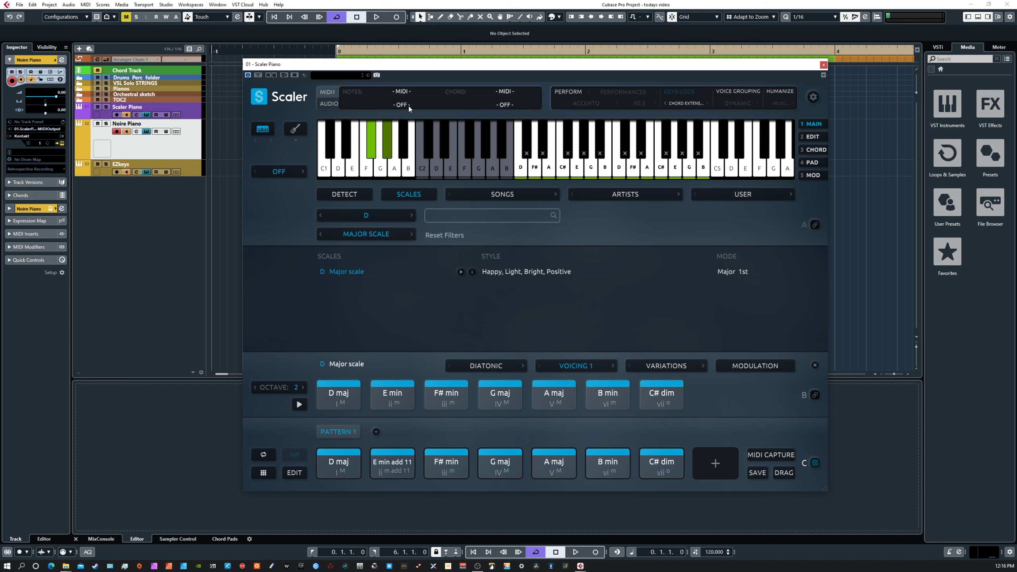
left_click(629, 468)
left_click_drag(420, 71, 433, 43)
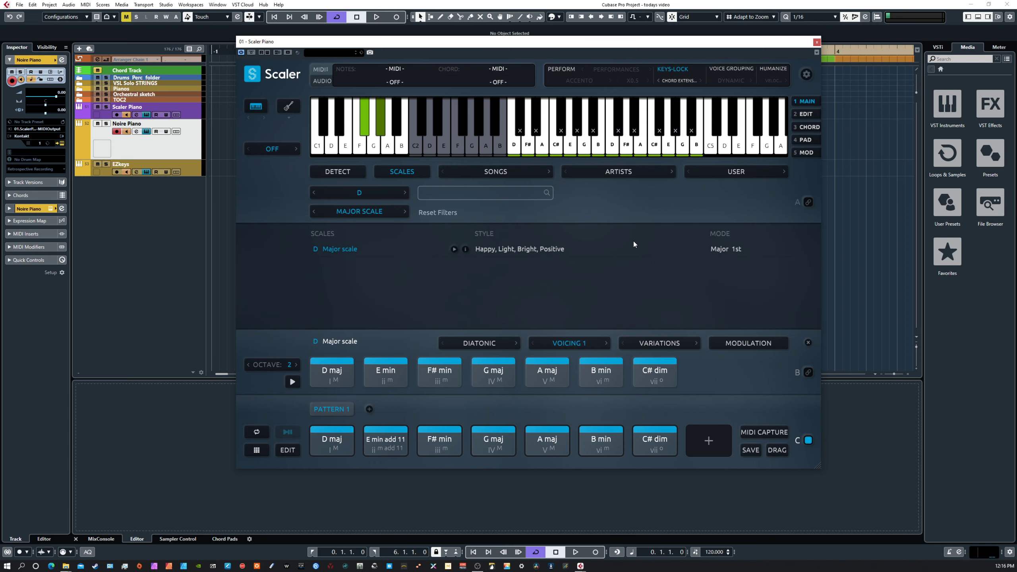
mouse_move(510, 41)
left_mouse_down()
mouse_move(485, 74)
mouse_move(512, 39)
left_mouse_up()
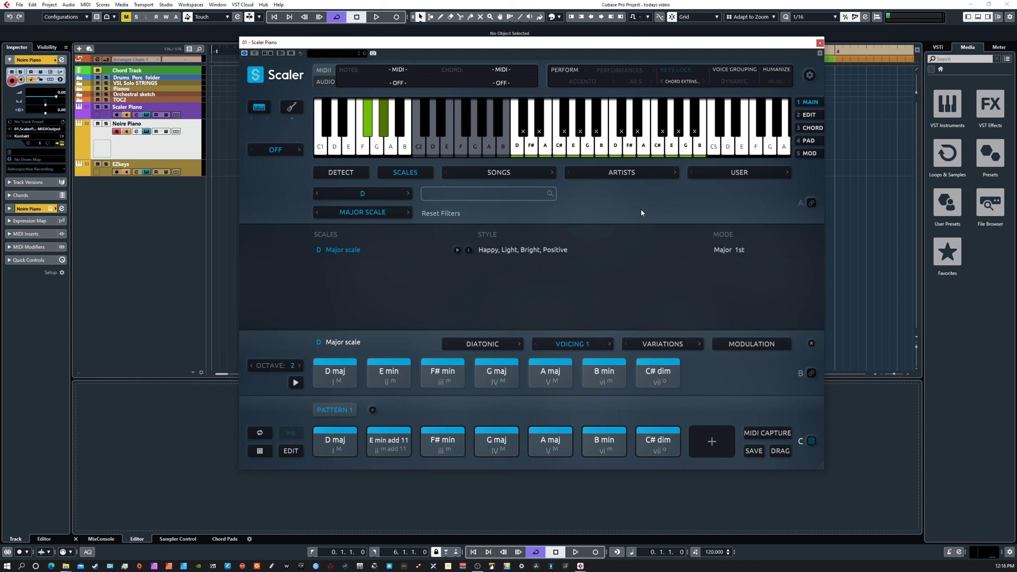
Step: Turn on Perform mode with the Accento performance at X0.5 and audition the D maj chord from the scale and the pattern
left_click(353, 373)
left_click(564, 68)
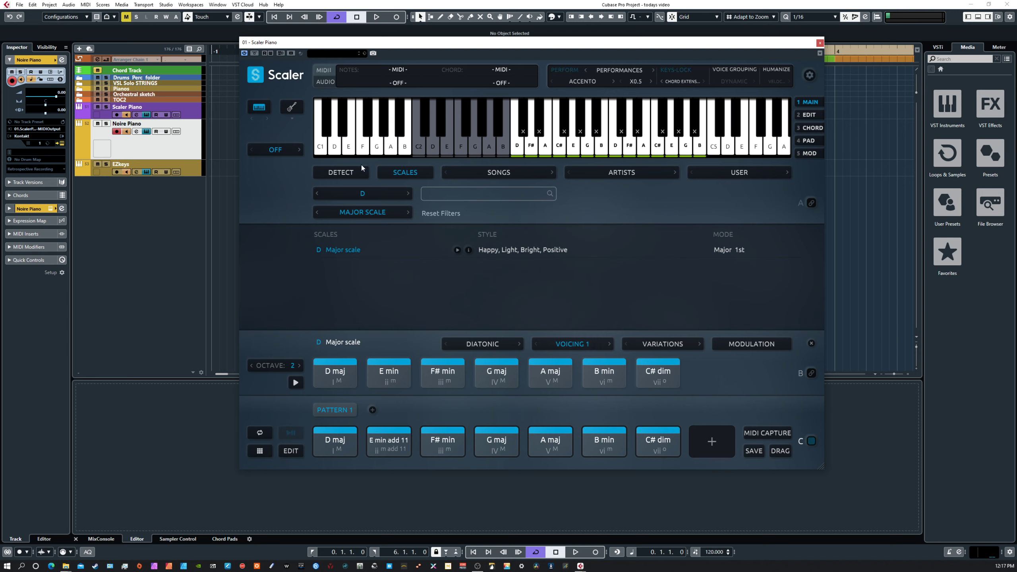
left_click(337, 442)
Step: Play the remapped G and A keys in the Keys-Lock range with Perform mode on
left_click(588, 144)
left_click(650, 129)
left_click(644, 153)
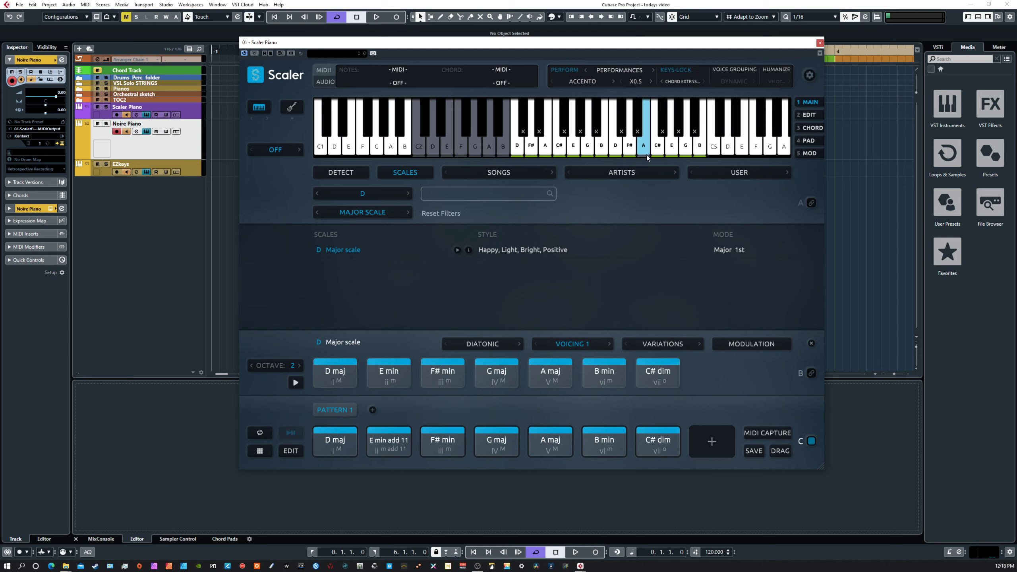